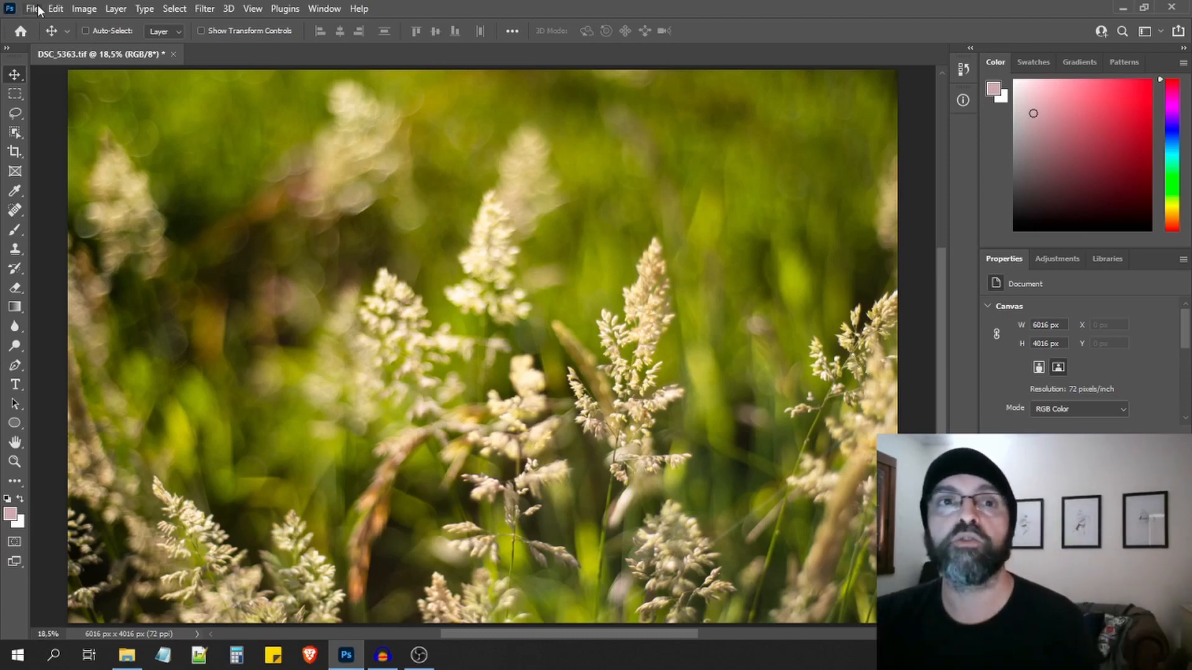
Save the photo as DSC_5363.tif in the aula glitch folder, using Per Channel (RRGGBB) pixel order, IBM PC byte order and no compression.
key("ctrl+shift+s")
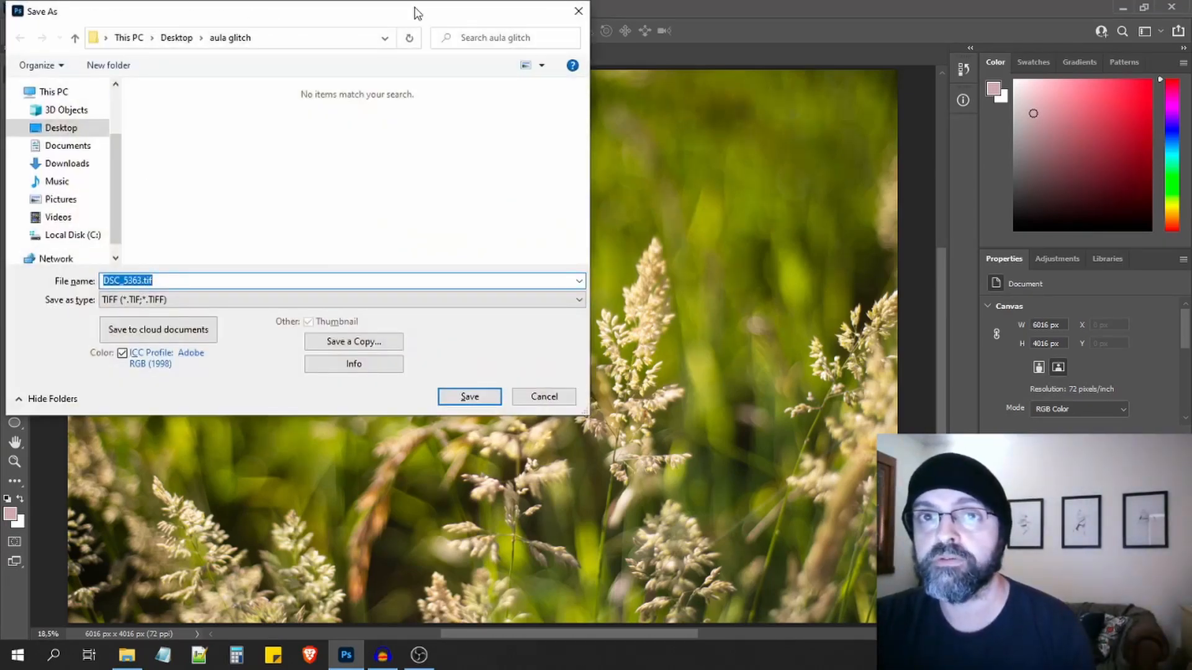
left_click_drag(413, 13, 681, 169)
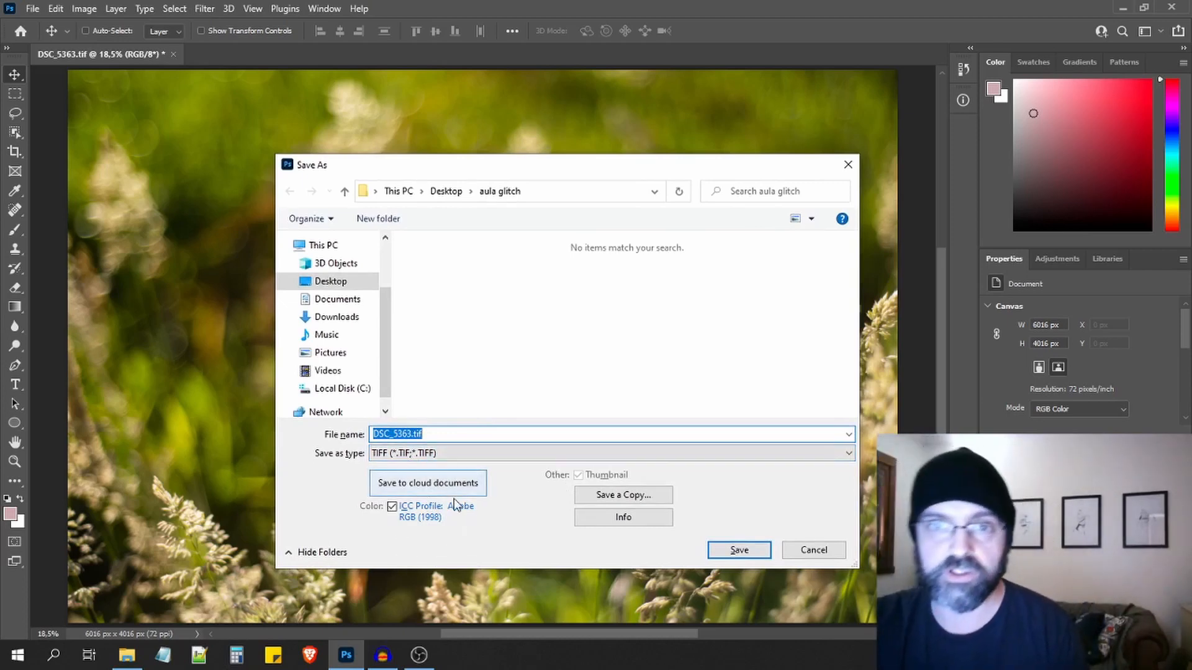
left_click(739, 551)
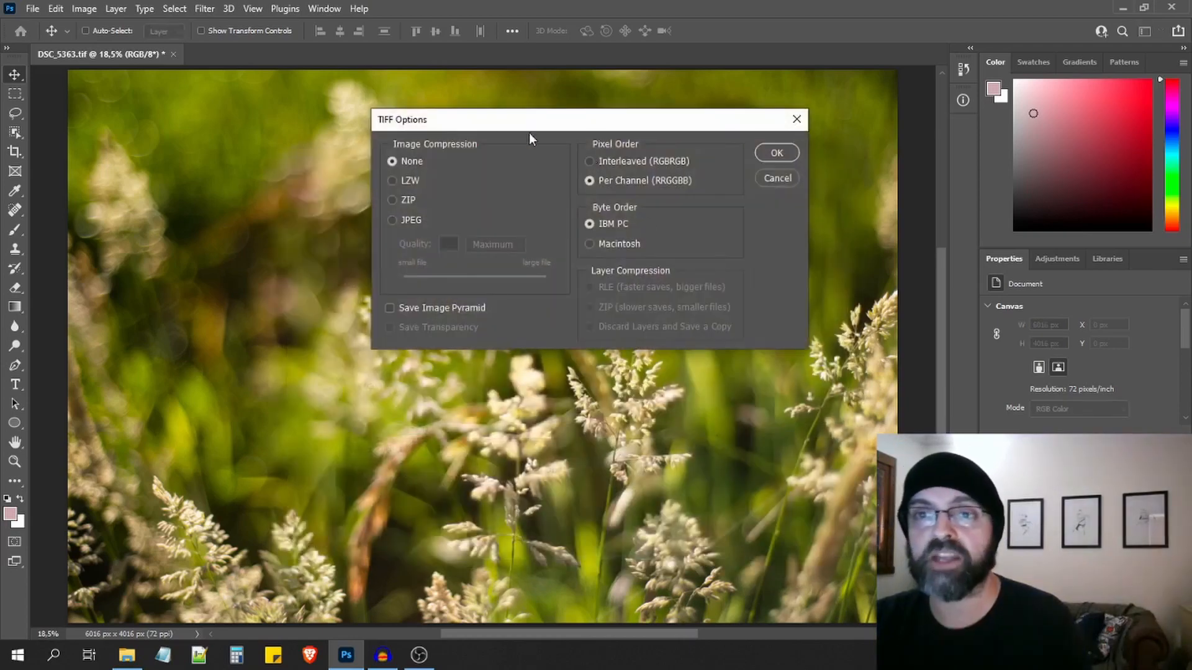
left_click_drag(673, 127, 667, 147)
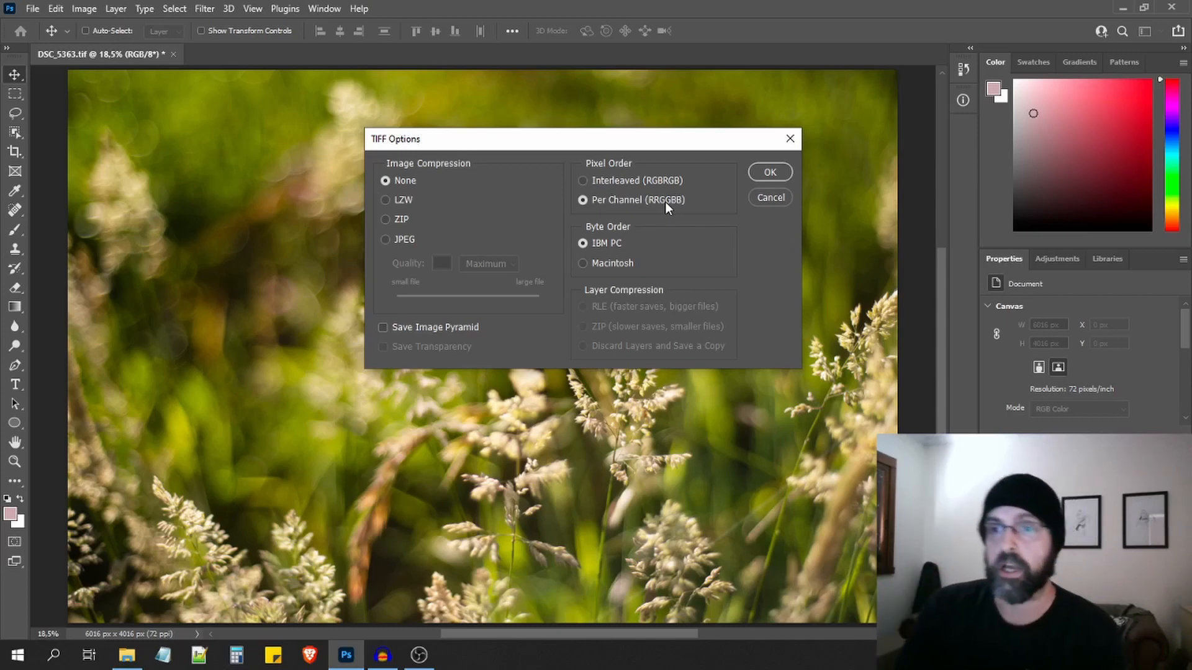
left_click(625, 180)
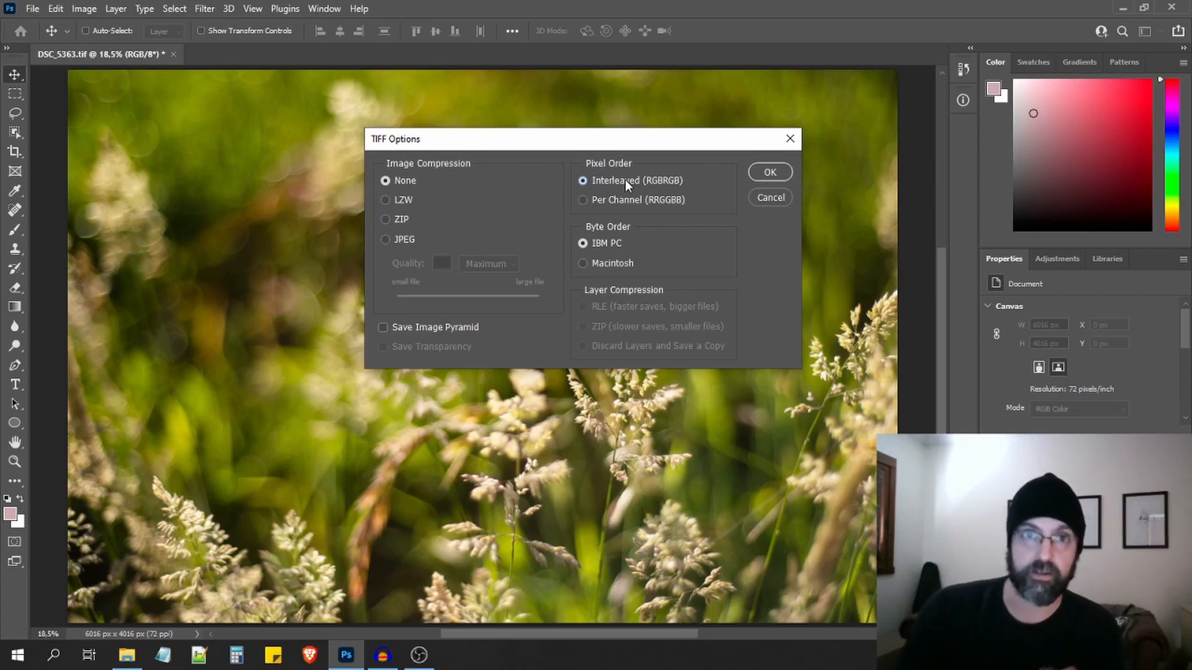
left_click(606, 199)
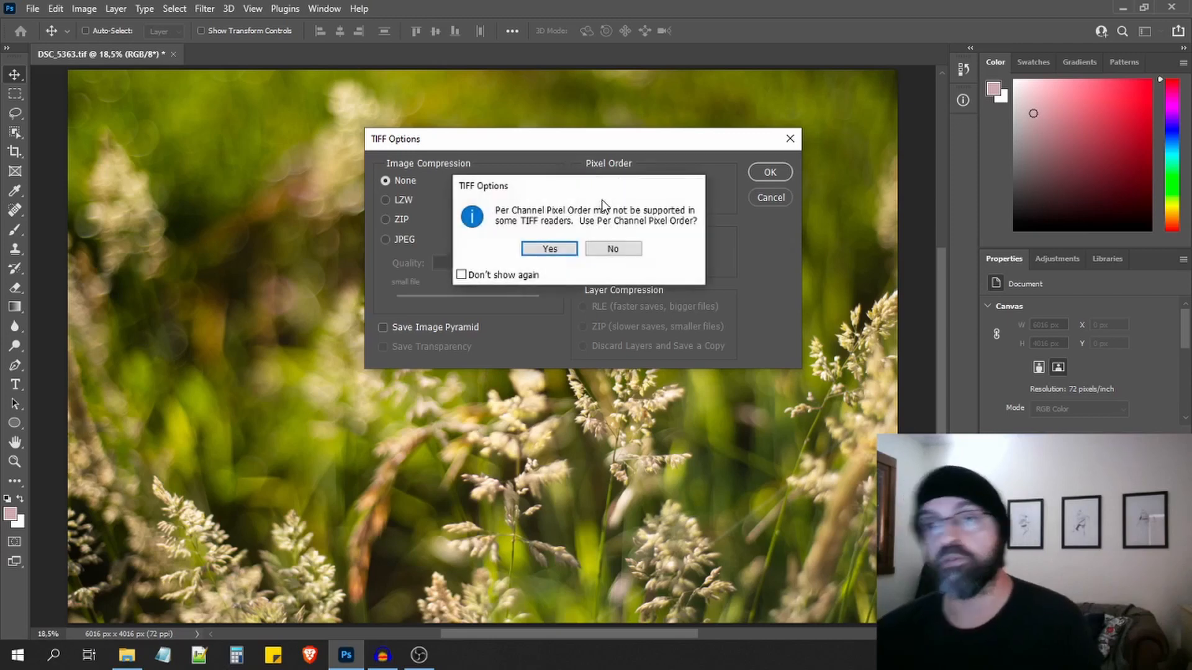
left_click(549, 248)
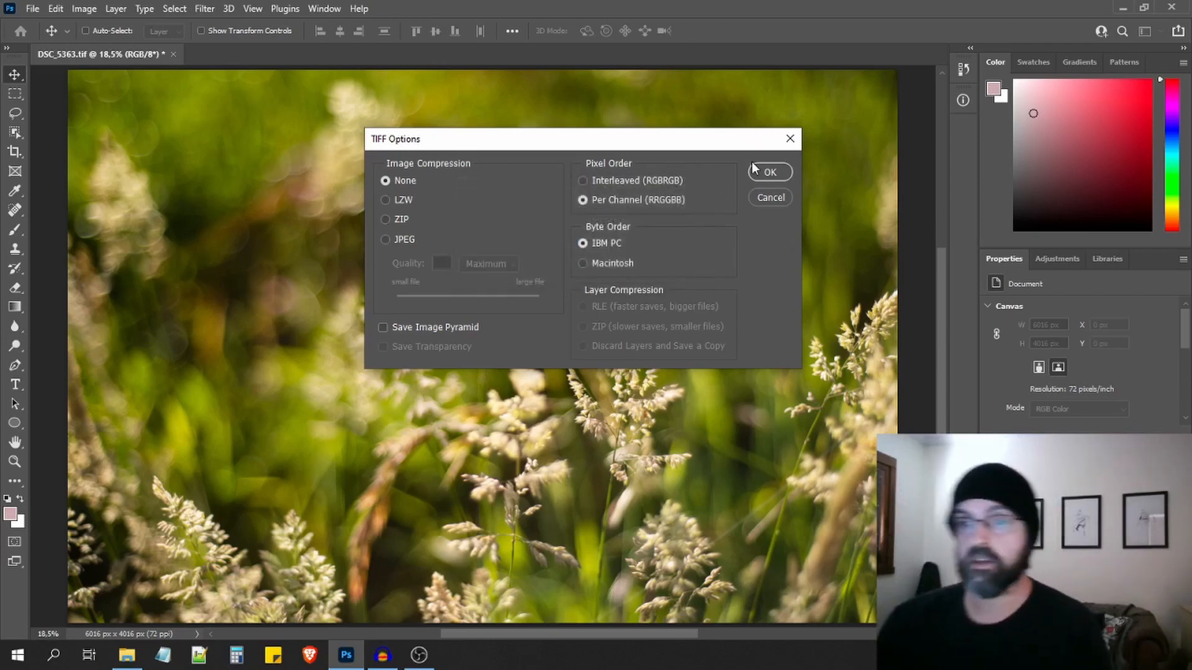
left_click(769, 172)
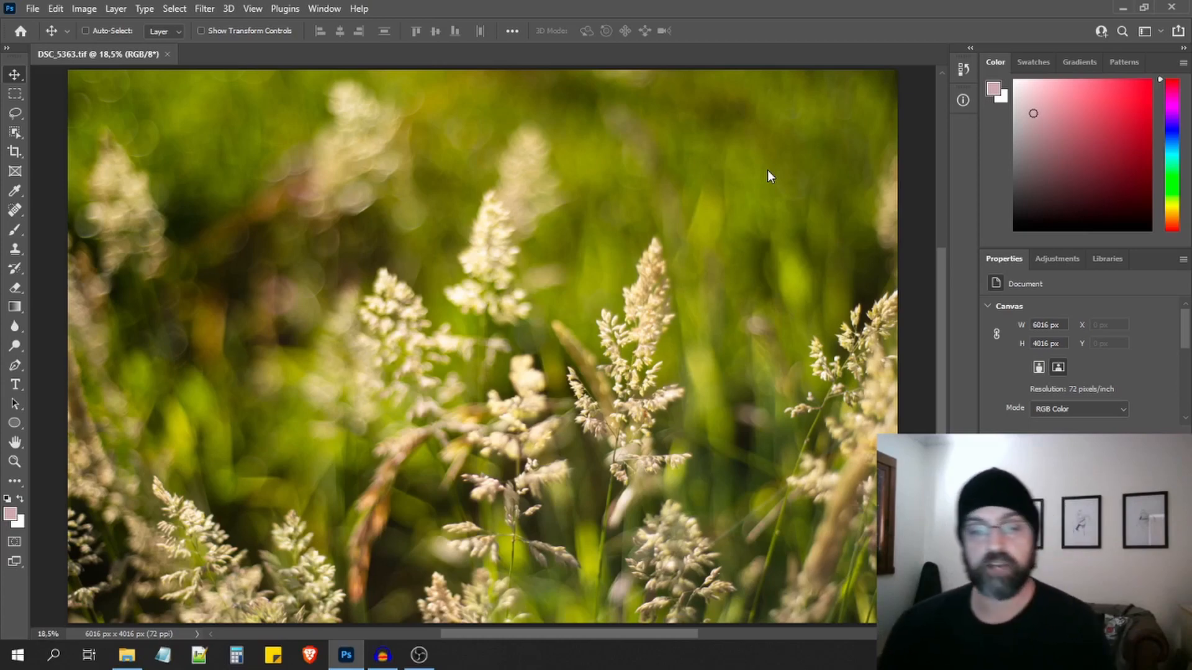
Switch to Audacity and close the open DSC_5363 project without saving its changes.
left_click(381, 657)
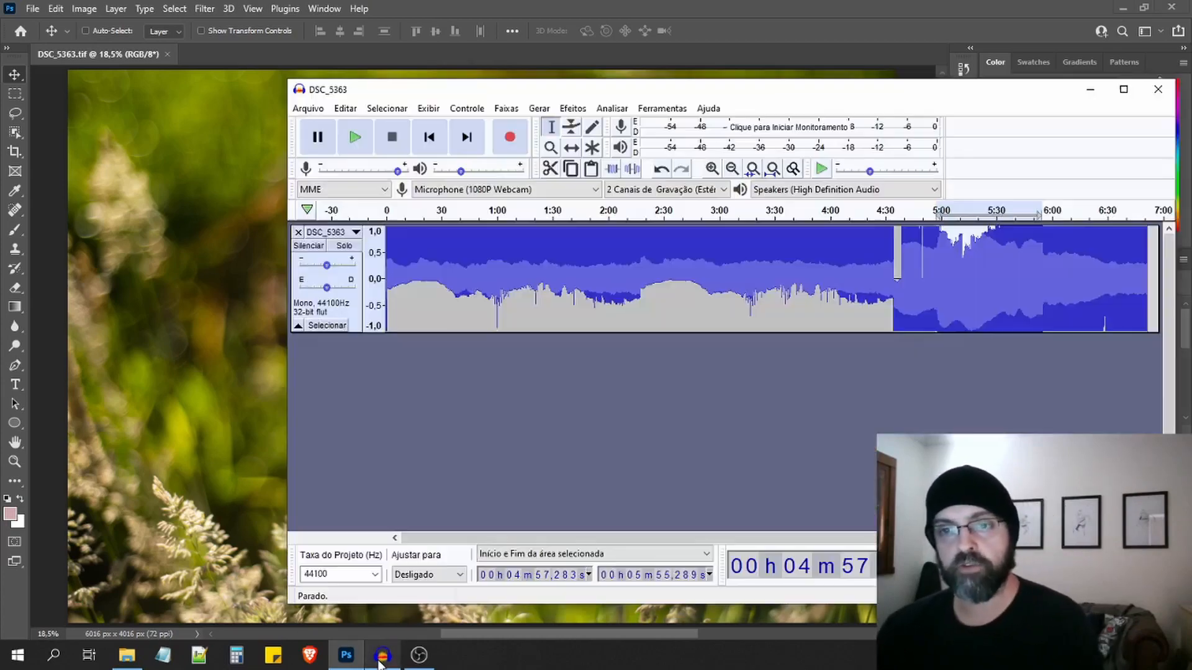
left_click_drag(755, 96, 683, 101)
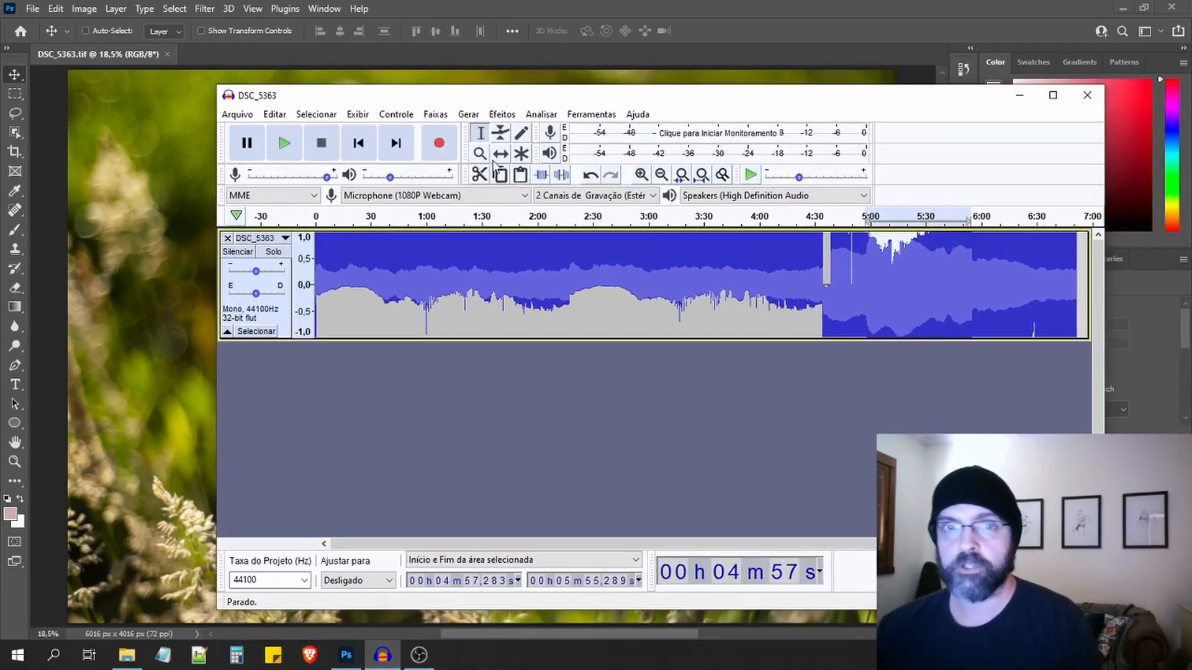
left_click(237, 114)
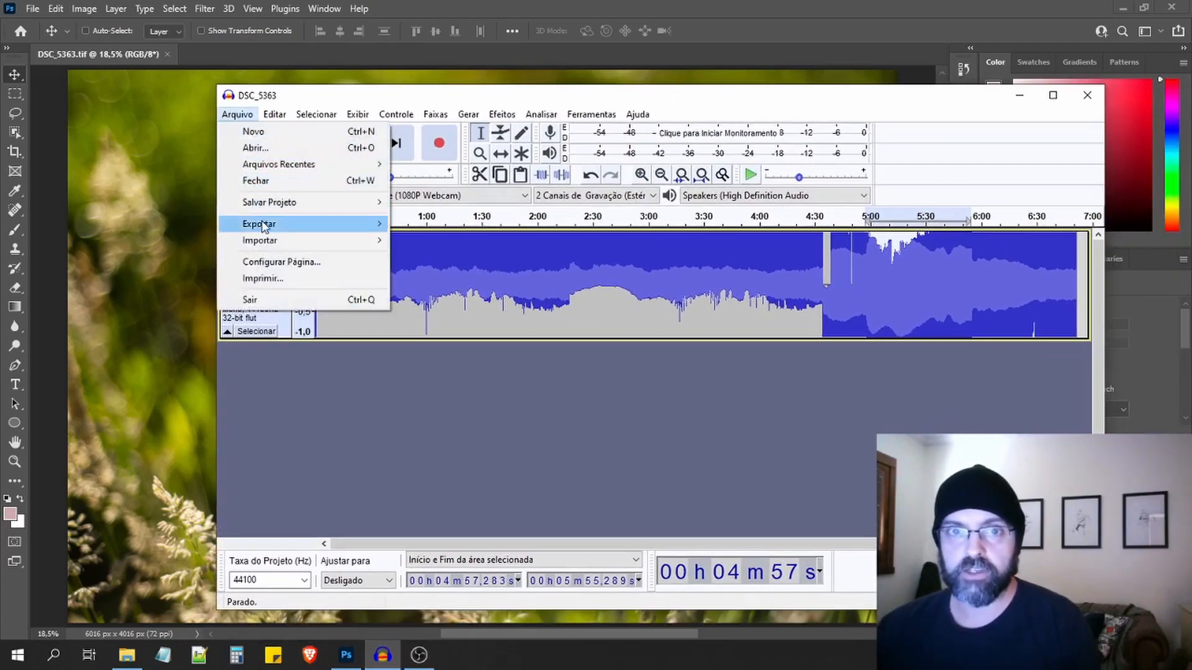
left_click(265, 185)
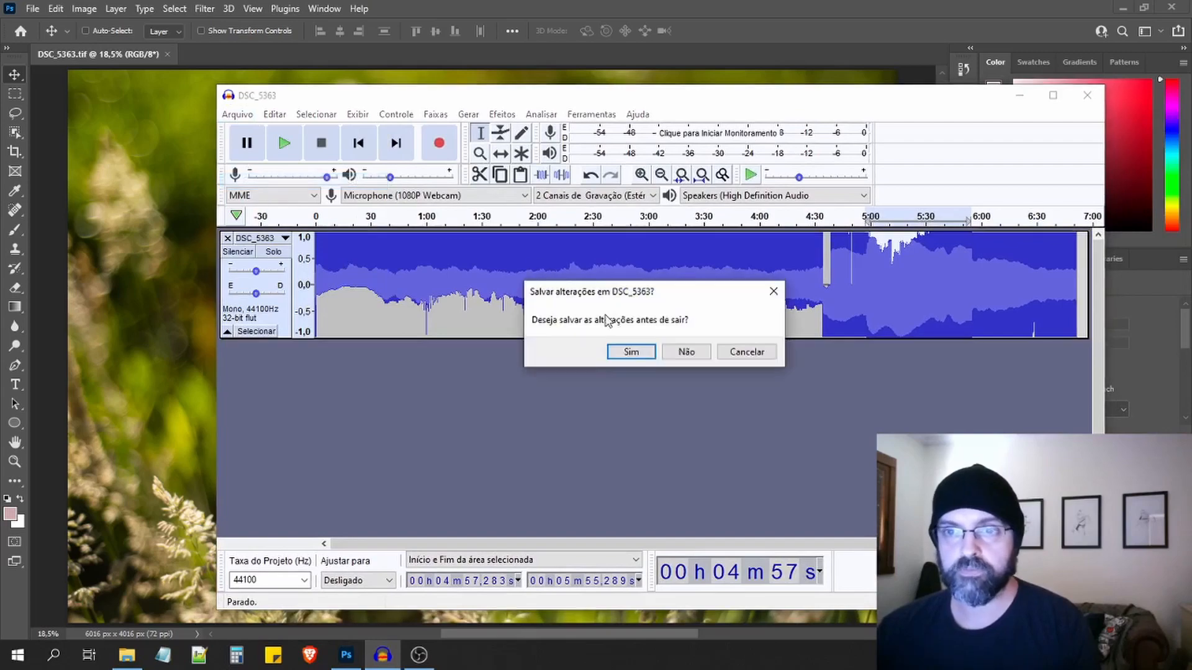
left_click(696, 350)
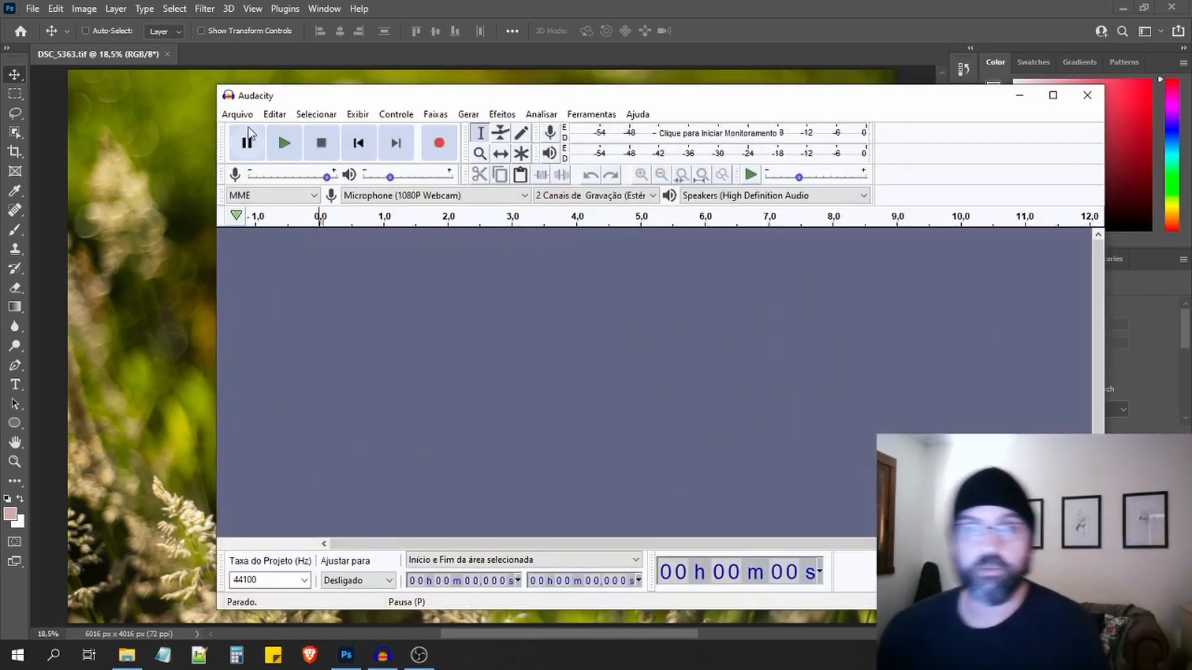
Choose DSC_5363.tif from the aula glitch folder for import as raw, unformatted audio.
left_click(242, 115)
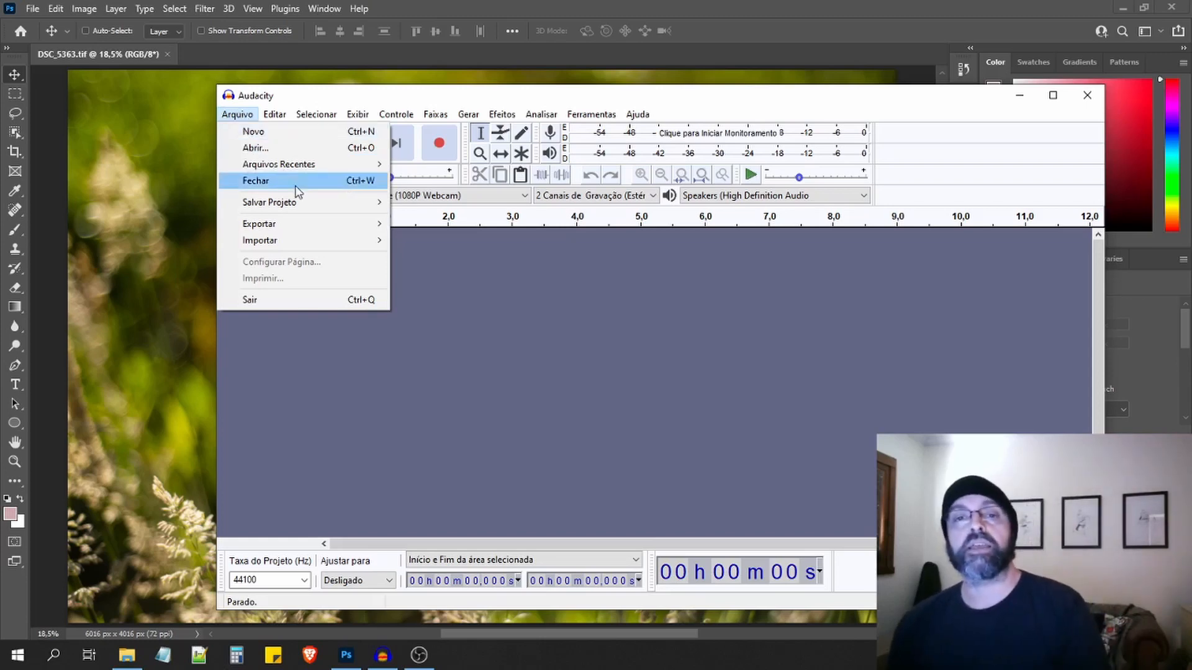
mouse_move(322, 240)
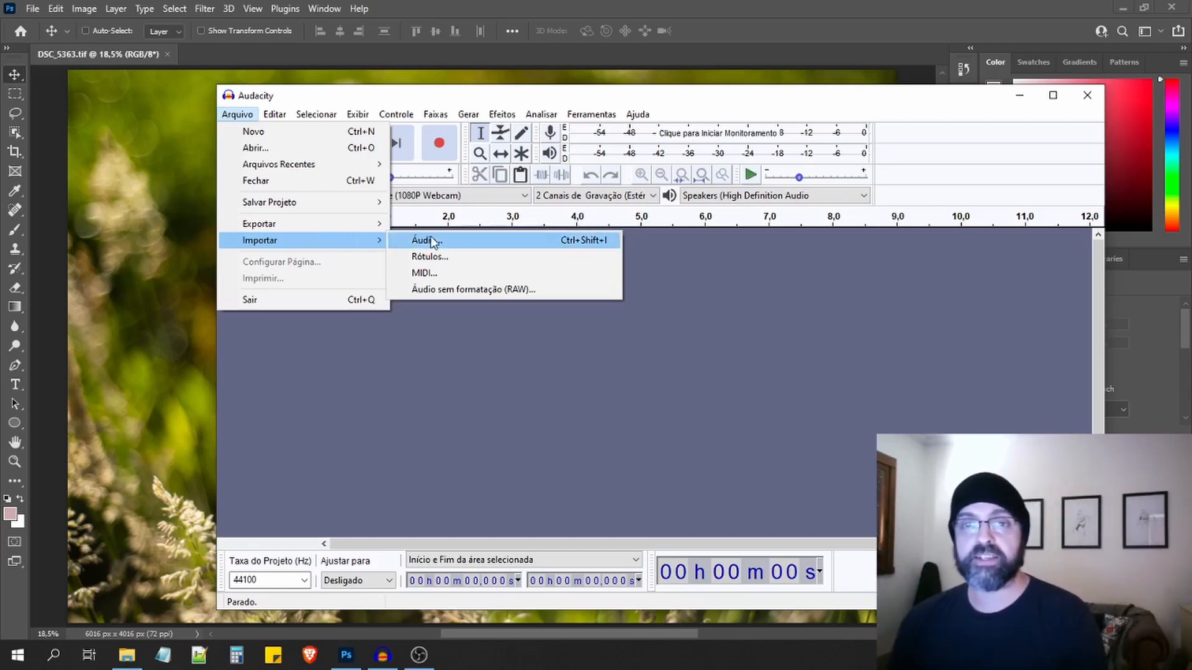
left_click(445, 291)
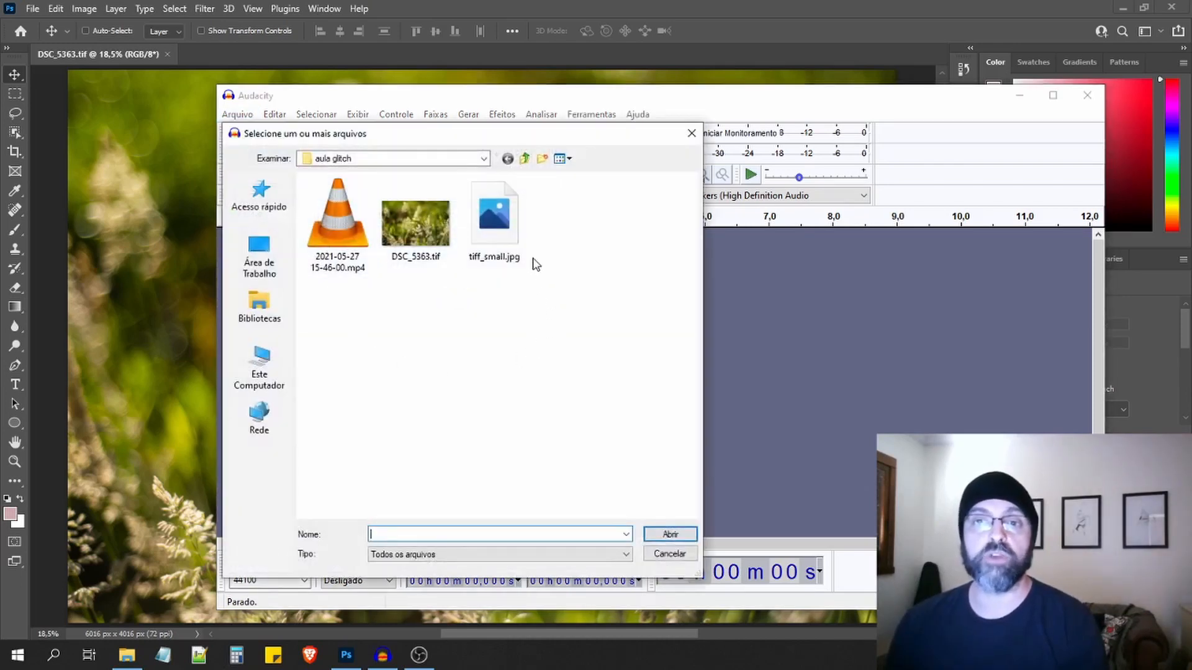
left_click(409, 237)
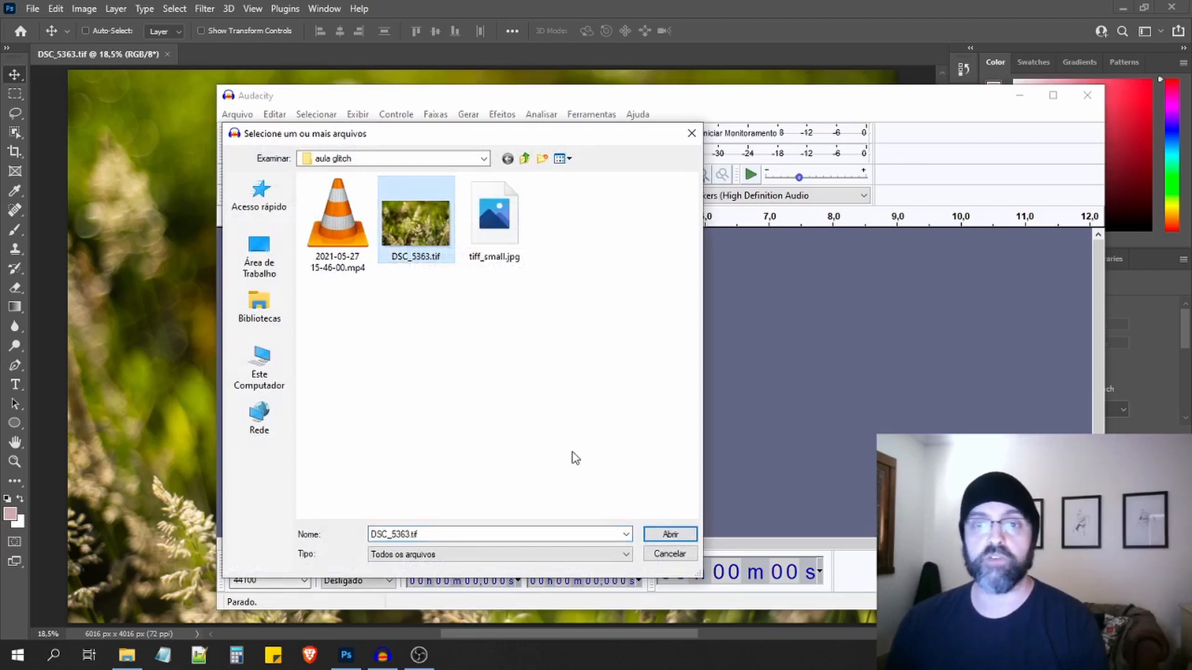
left_click(672, 540)
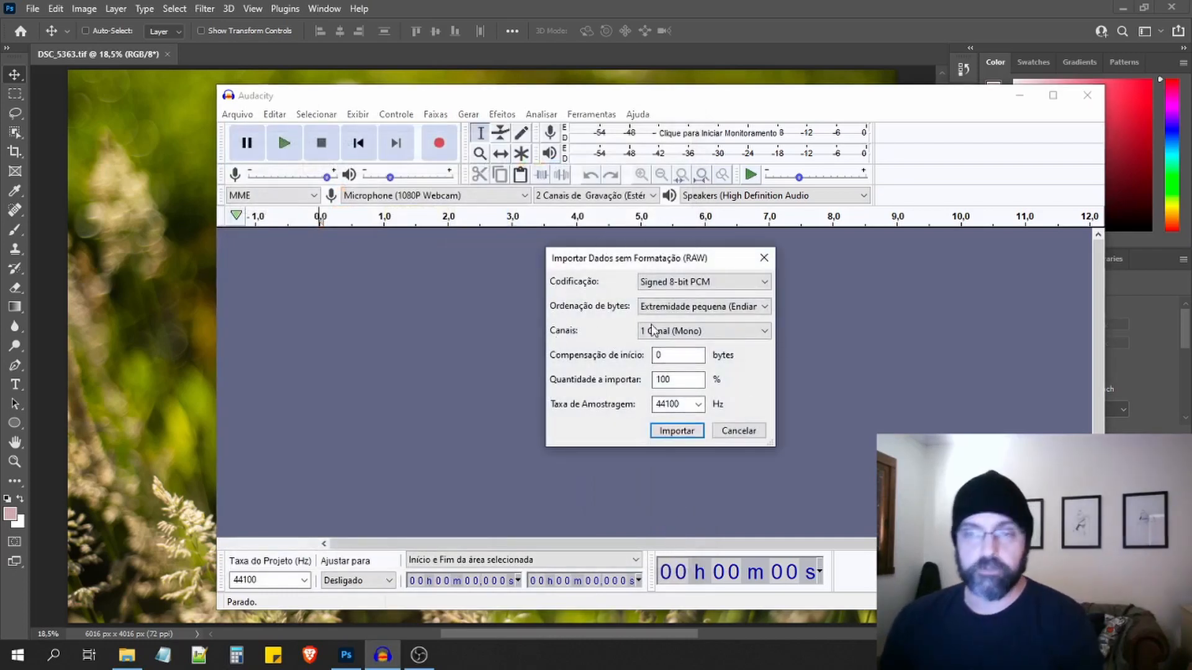
Import the raw data with U-Law encoding and big-endian byte order (Extremidade grande).
left_click(689, 283)
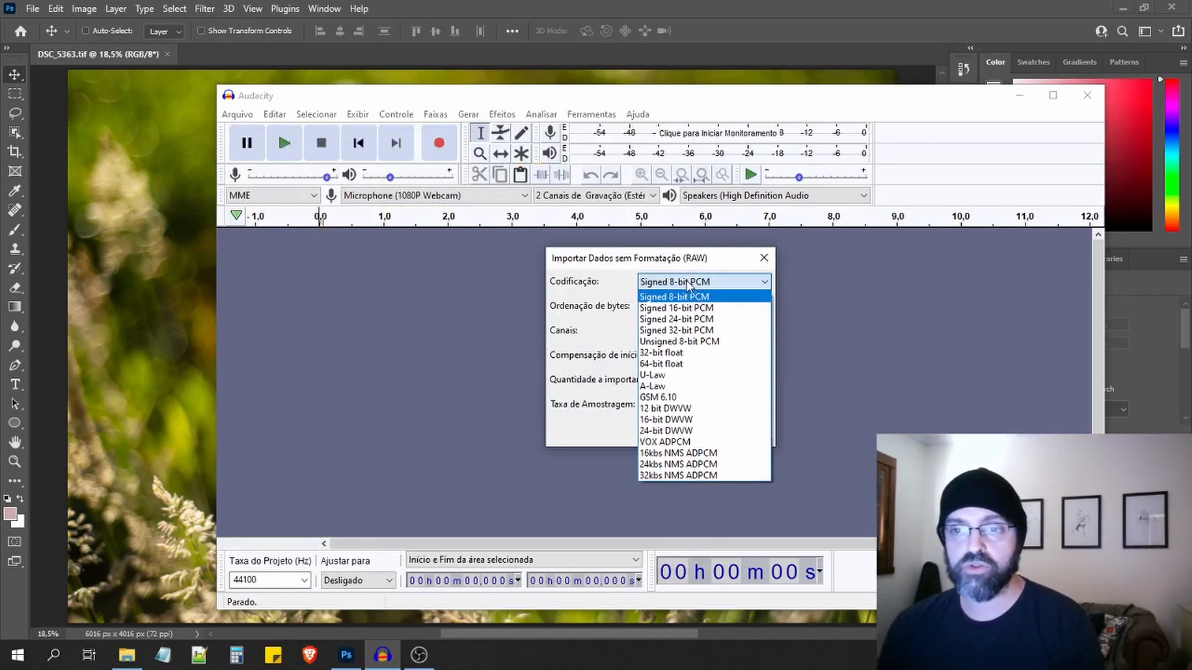
left_click(657, 375)
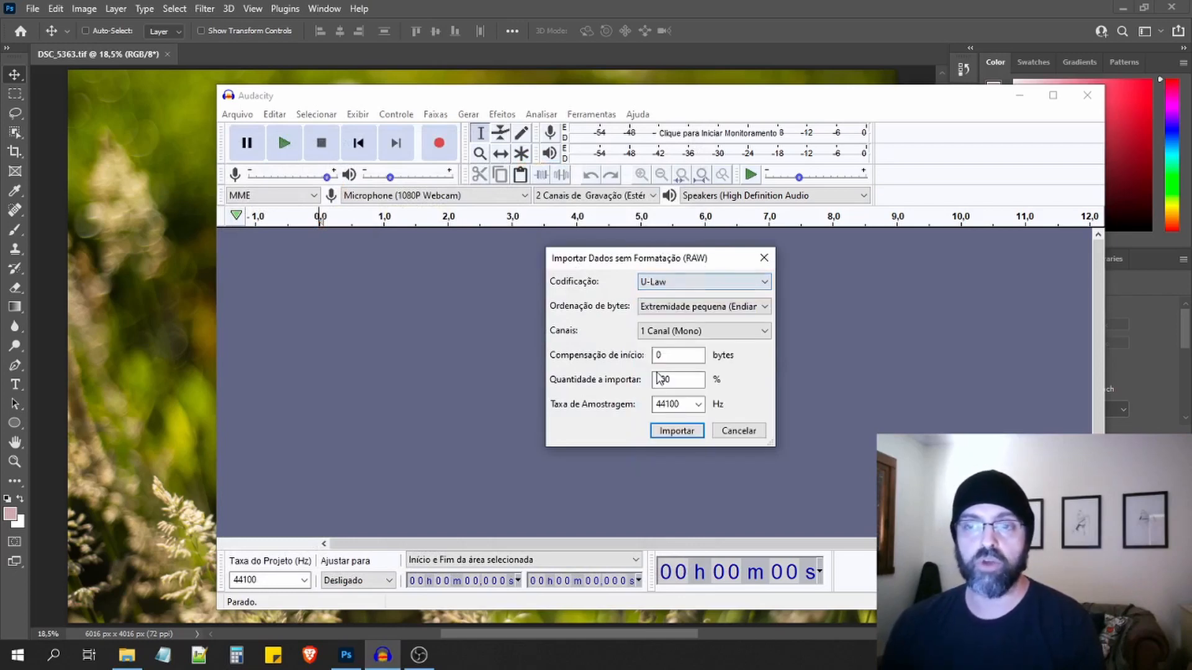
left_click(667, 310)
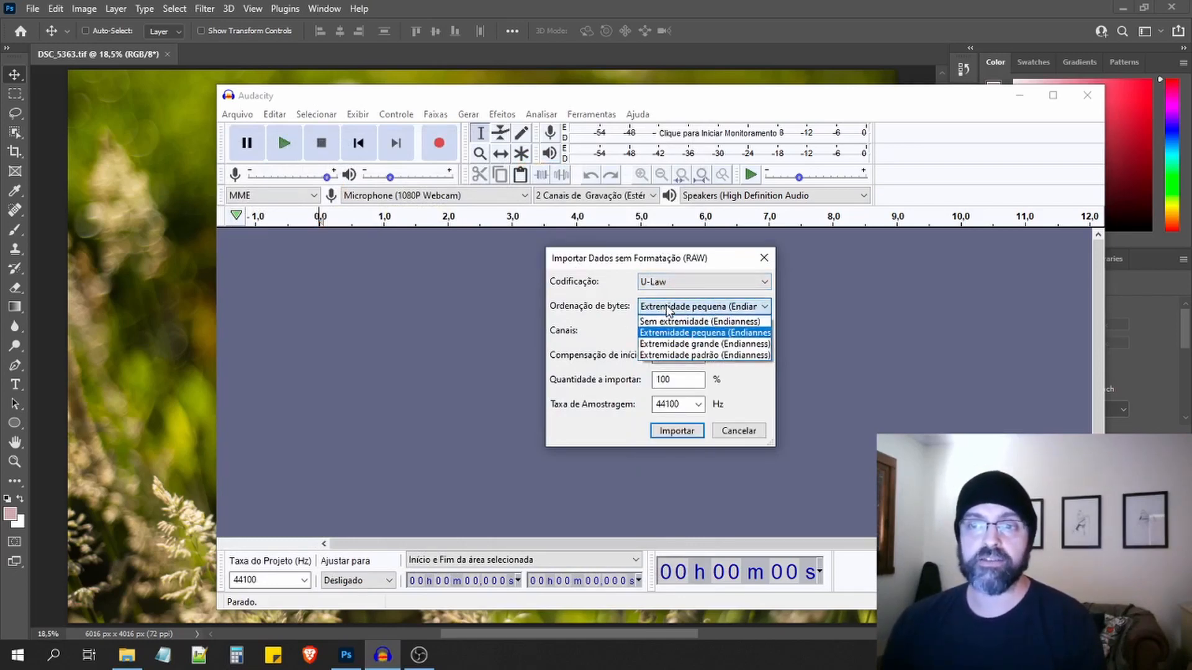
left_click(672, 345)
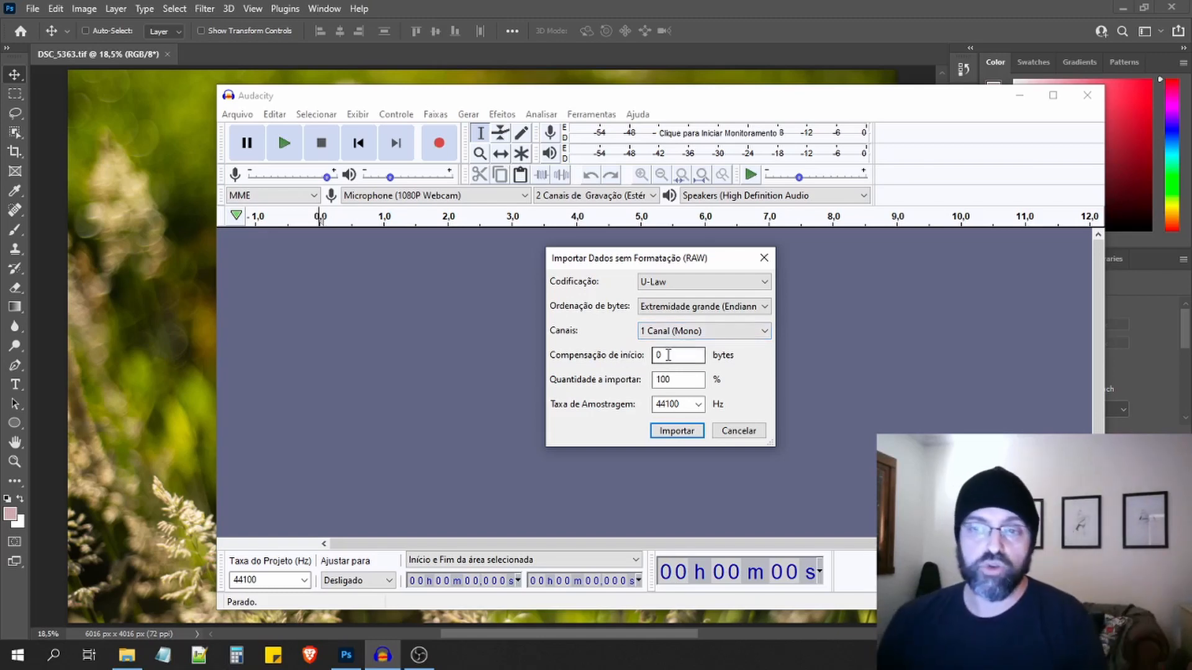
left_click(670, 432)
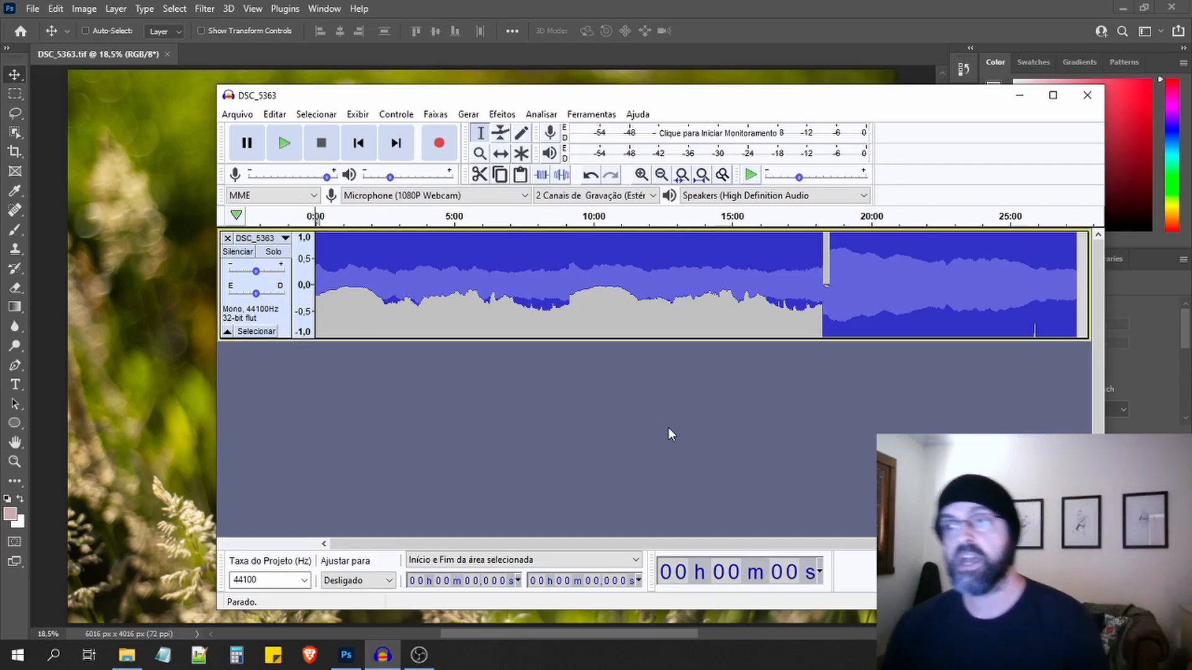
Apply an Echo (Eco) with 3 seconds delay and 0,5 decay to the track from about 18:37 to 25:04.
left_click_drag(555, 541, 482, 542)
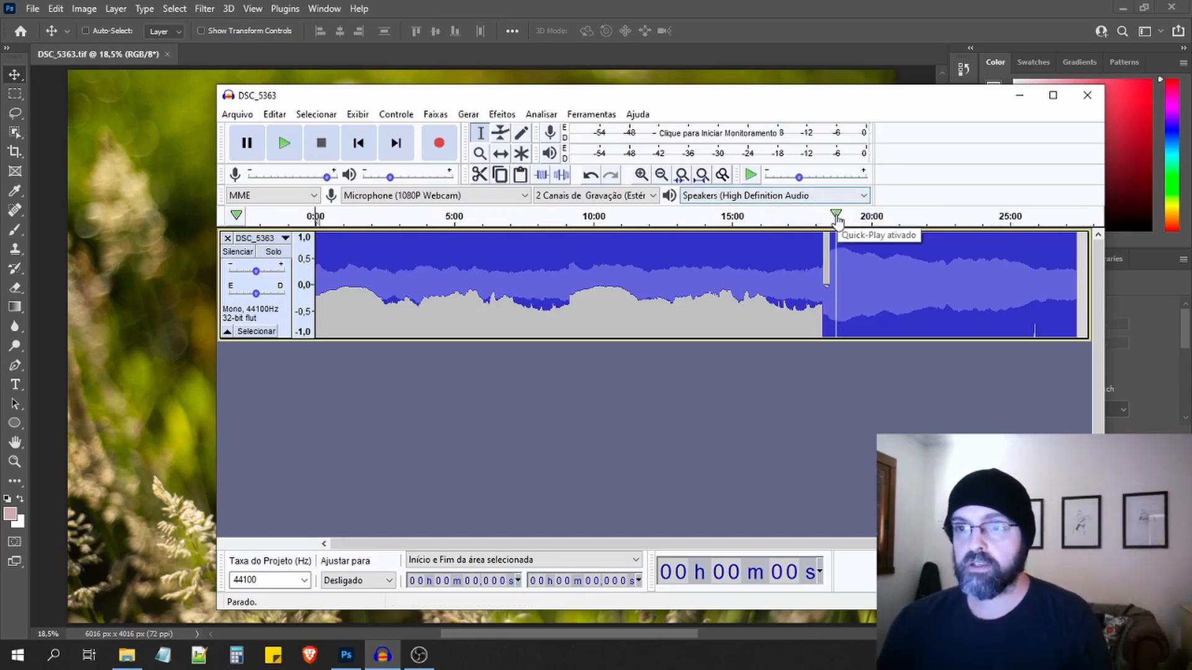
left_click_drag(831, 240, 1010, 246)
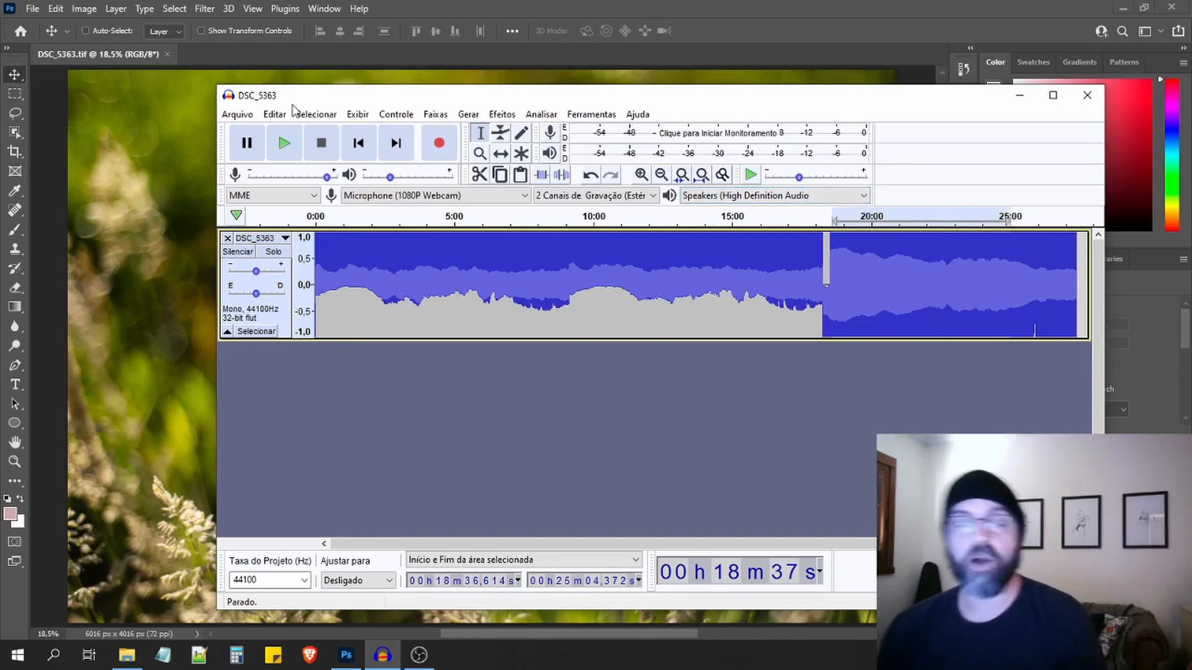
left_click(504, 119)
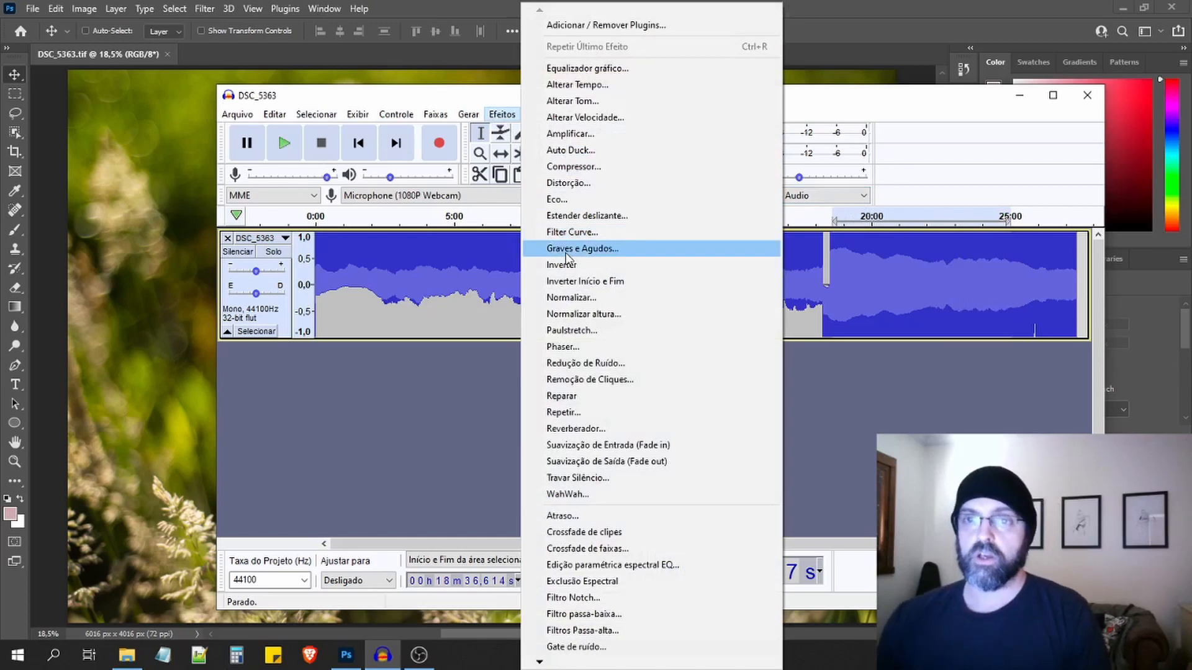
left_click(575, 203)
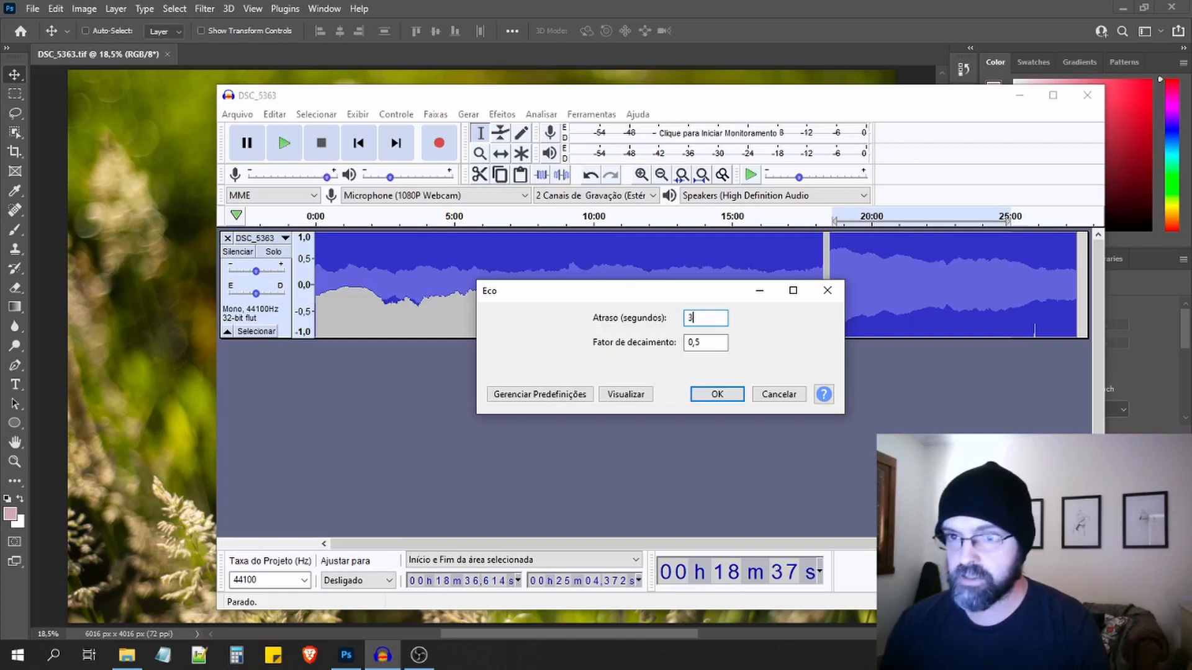
left_click(710, 342)
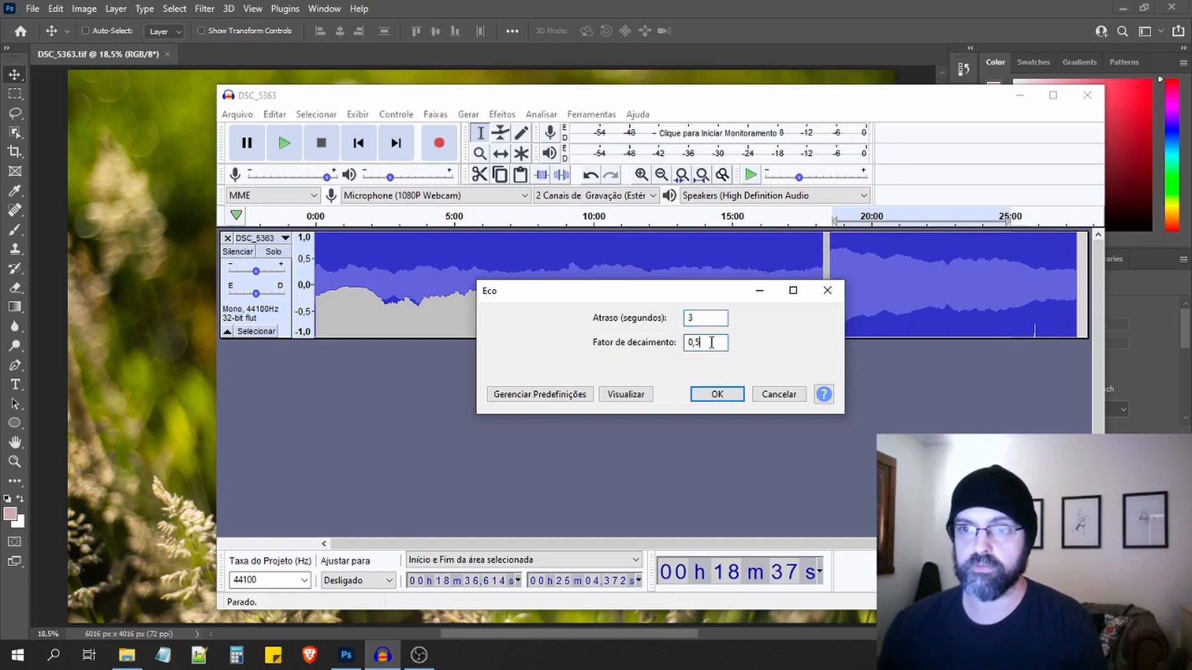
left_click(713, 398)
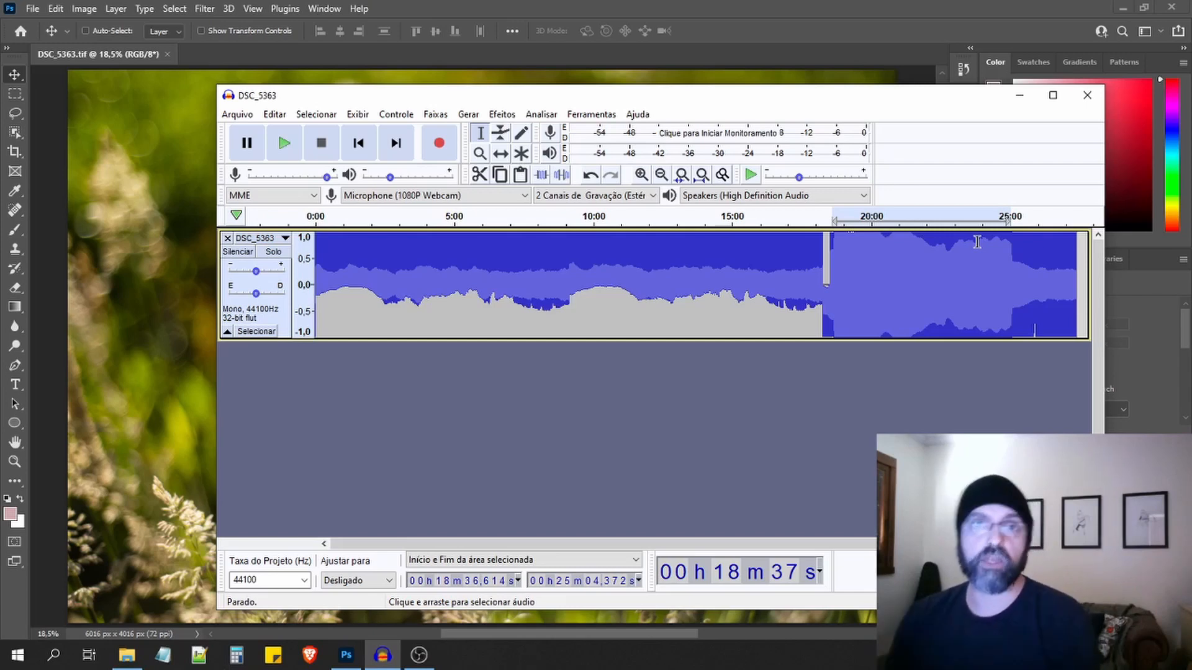
Start exporting the audio with the uncompressed file type Outros arquivos sem compactação.
left_click(237, 115)
mouse_move(254, 222)
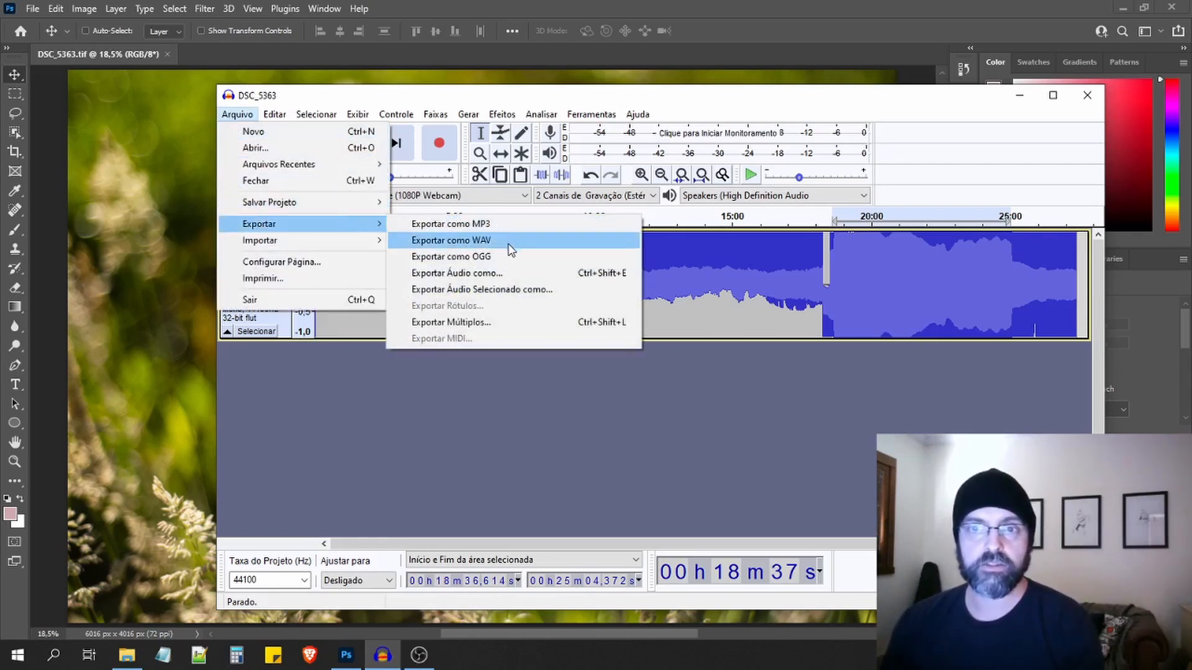
left_click(517, 275)
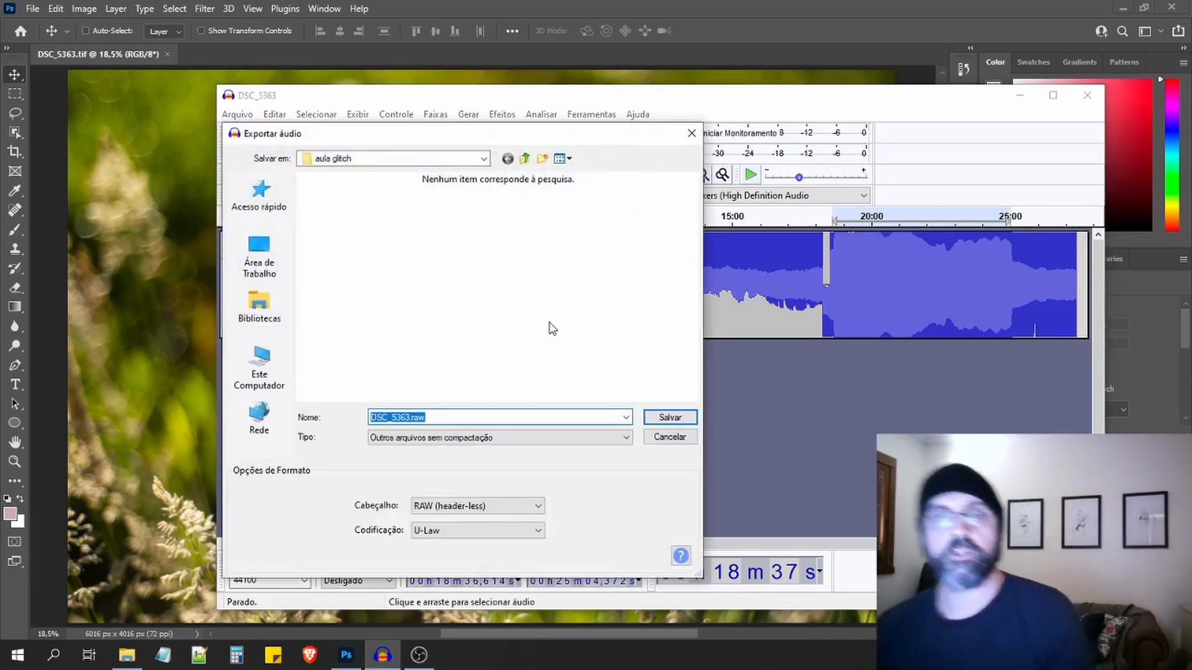
left_click(442, 437)
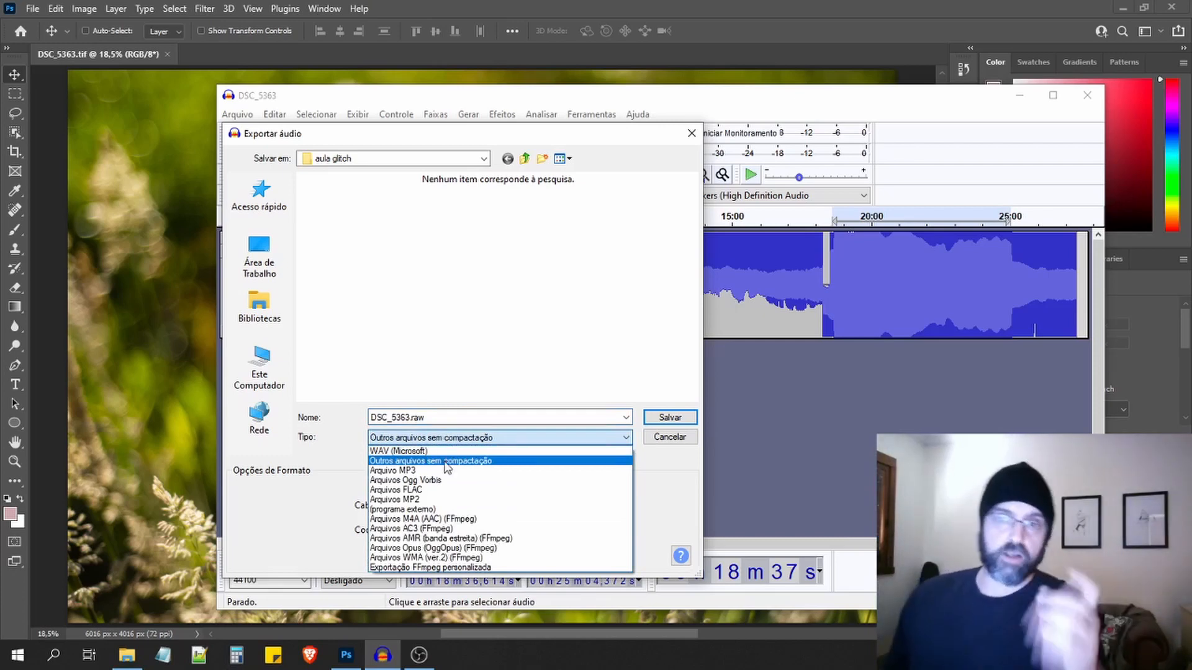
left_click(445, 462)
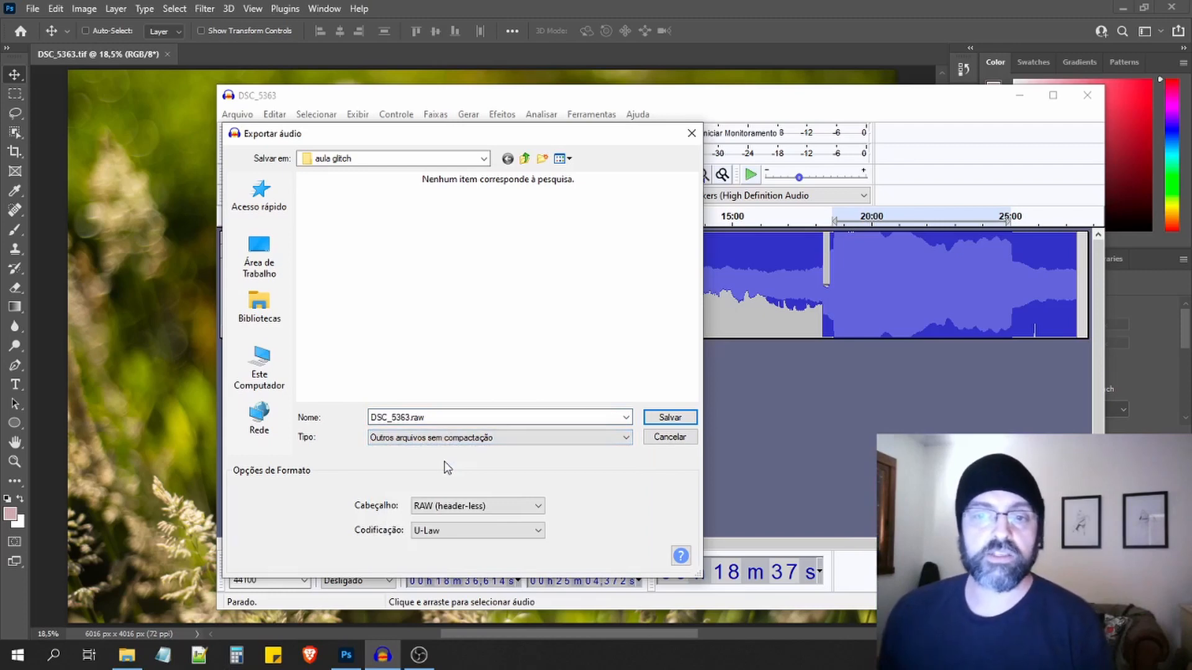
Name the exported file teste1.tif.
double_click(440, 418)
left_click(440, 418)
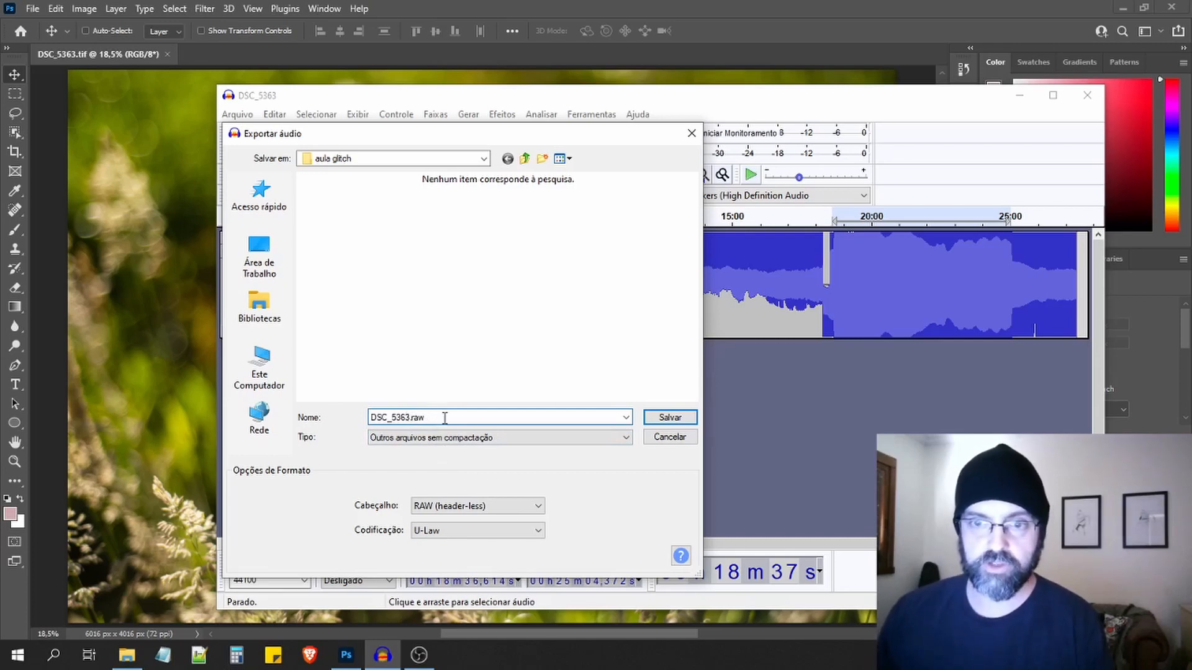
left_click_drag(444, 418, 351, 418)
type("teste 1.tif")
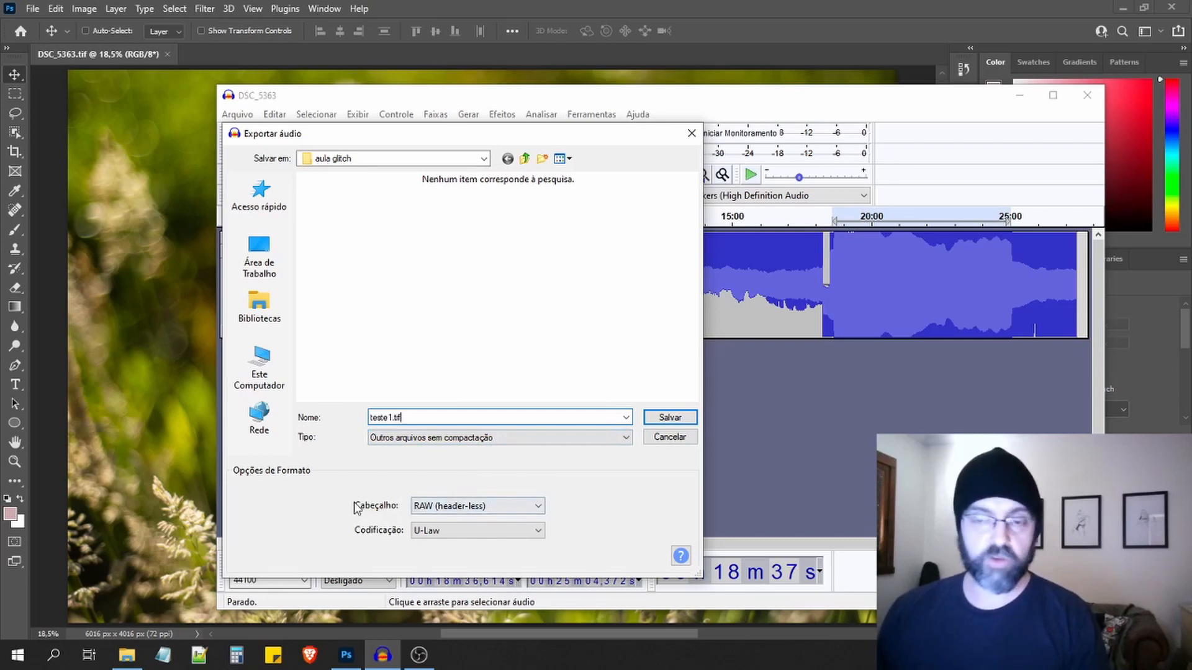
Export teste1.tif with the RAW (header-less) header and U-Law encoding, keeping the .tif extension and leaving the metadata tags empty.
left_click(451, 508)
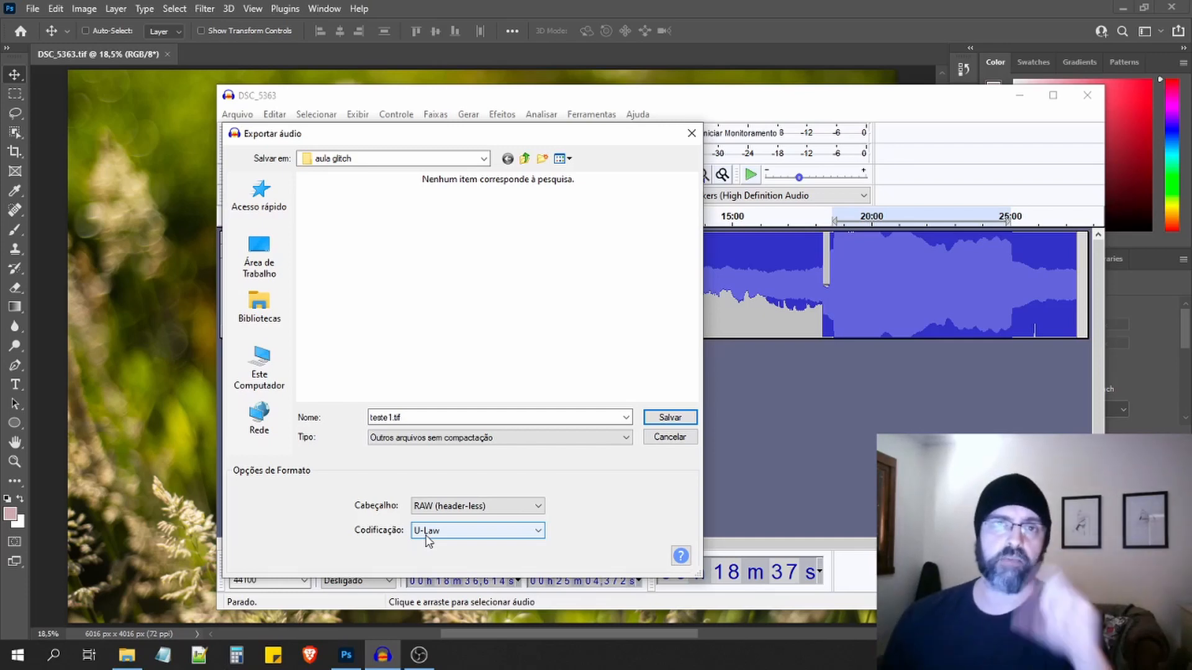
left_click(426, 507)
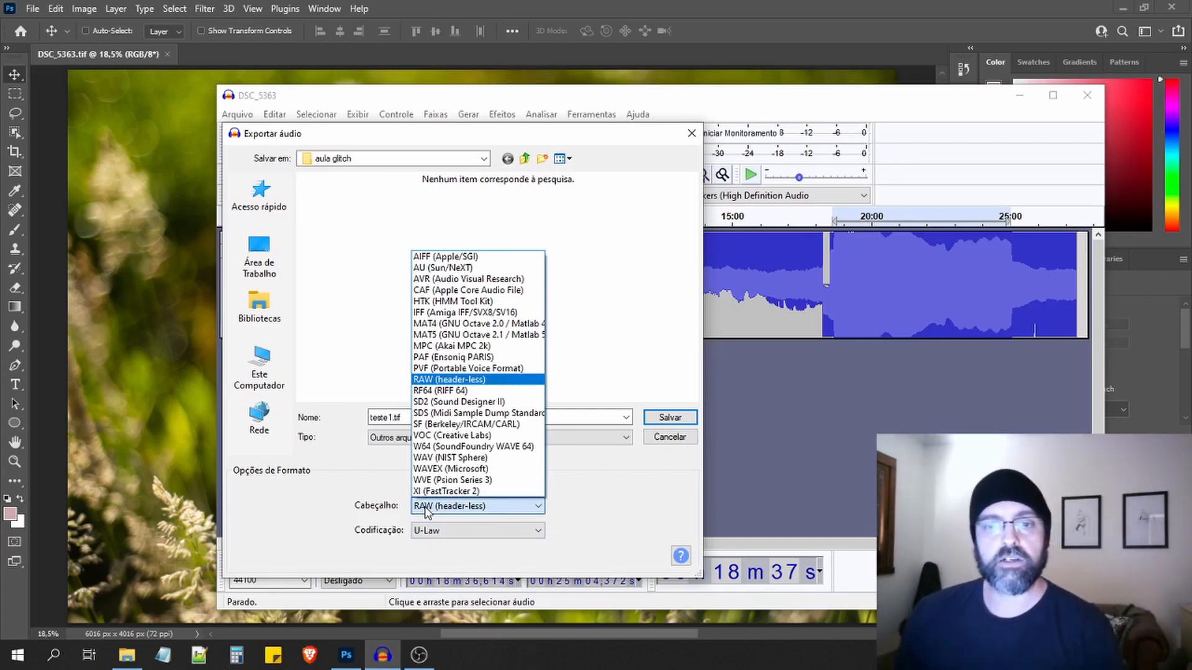
left_click(426, 507)
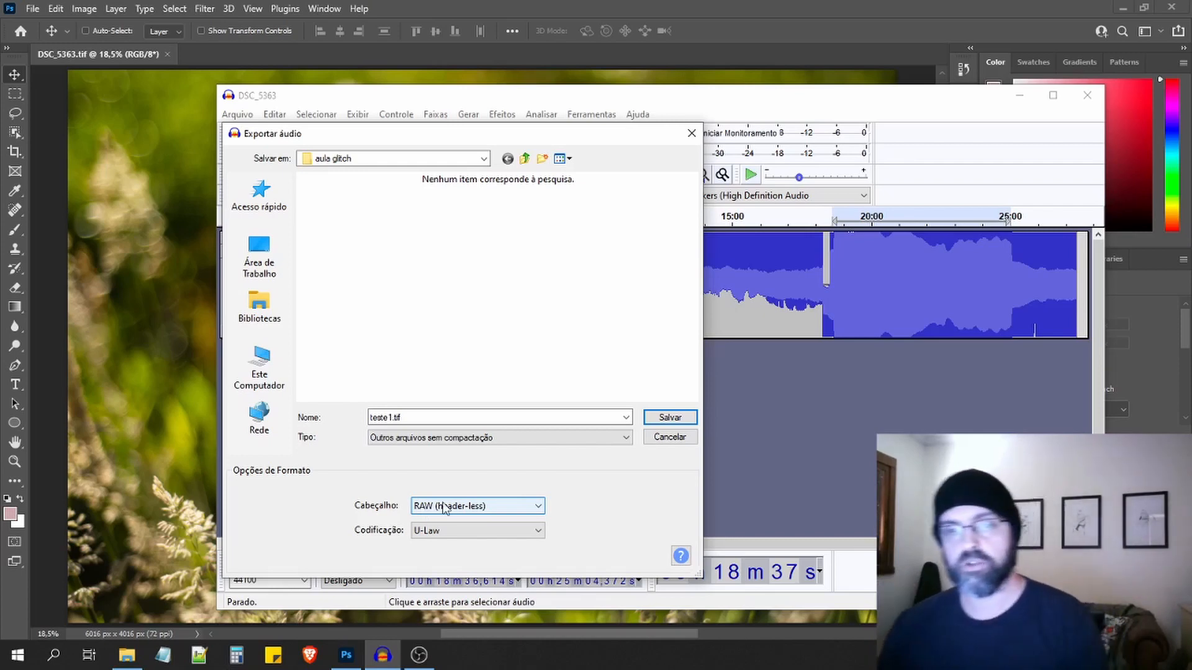
left_click(680, 420)
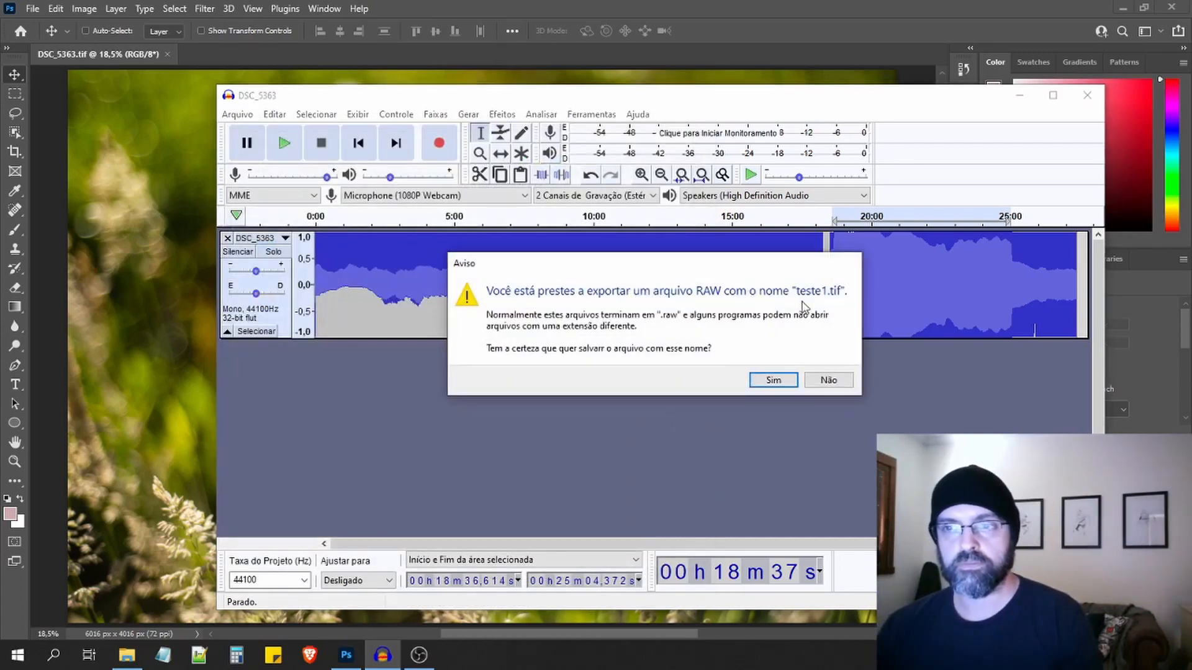
left_click(770, 379)
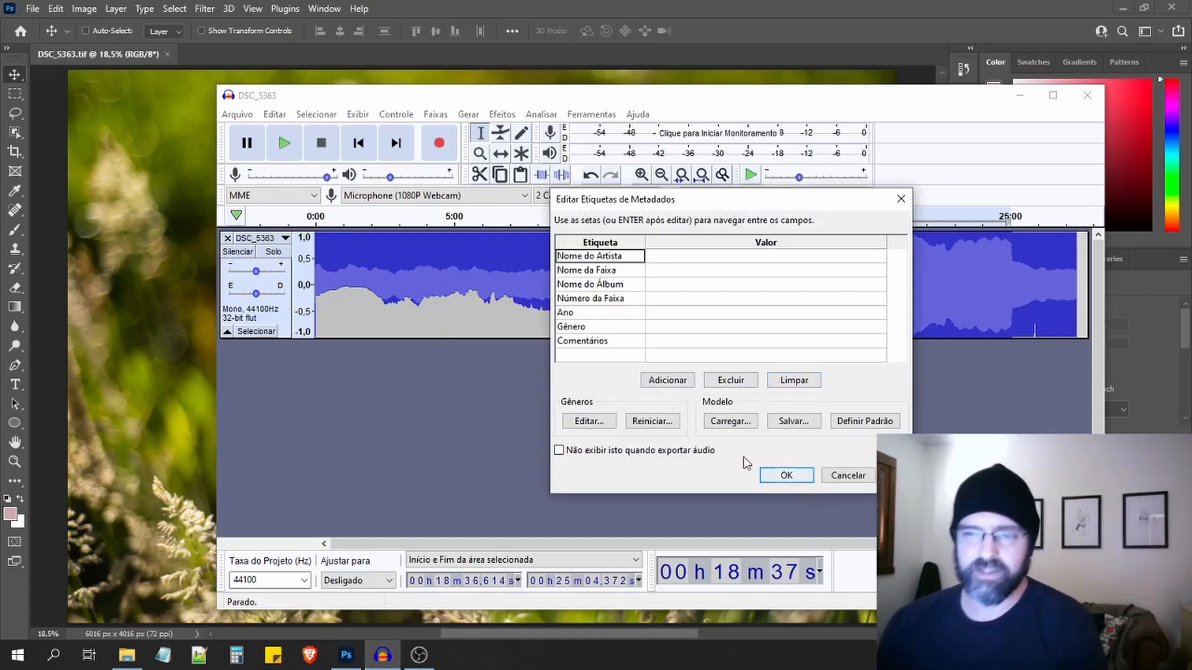
left_click(786, 475)
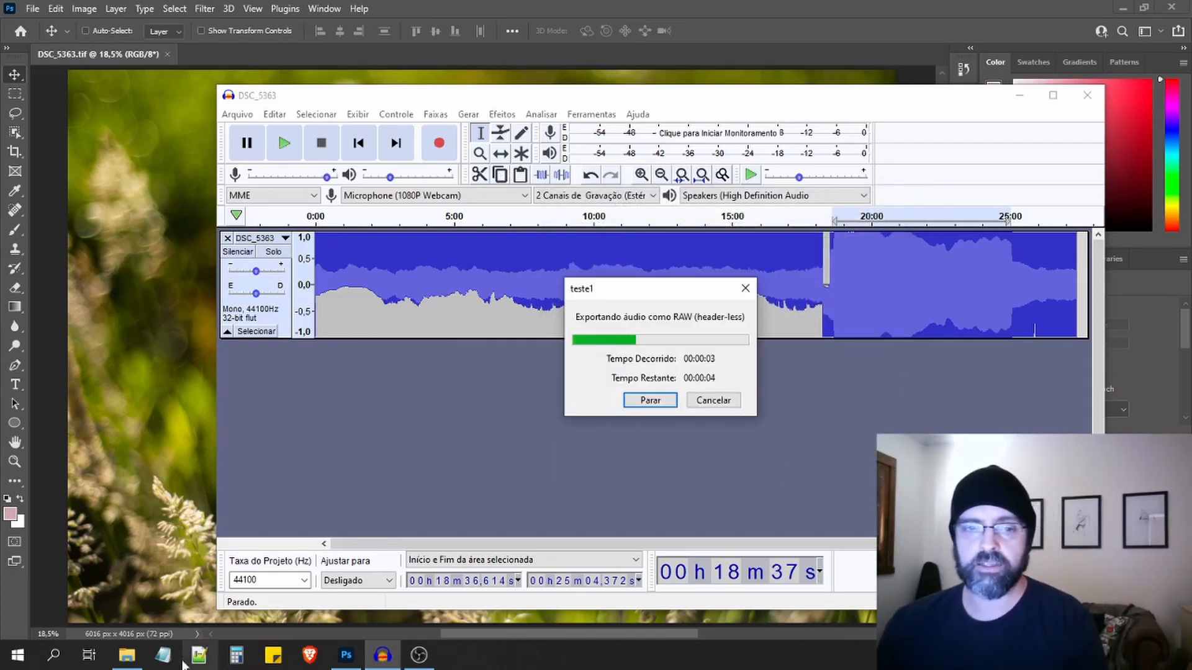
Switch to File Explorer and open the exported teste1.tif from the aula glitch folder to view the image.
mouse_move(136, 657)
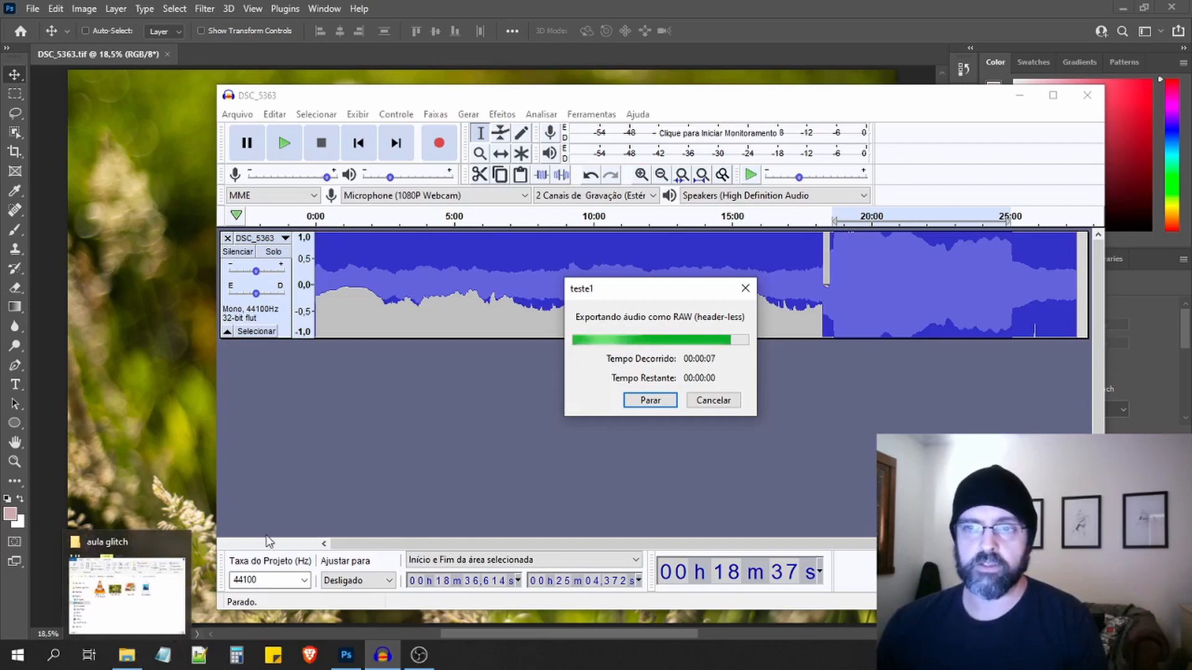
left_click(127, 658)
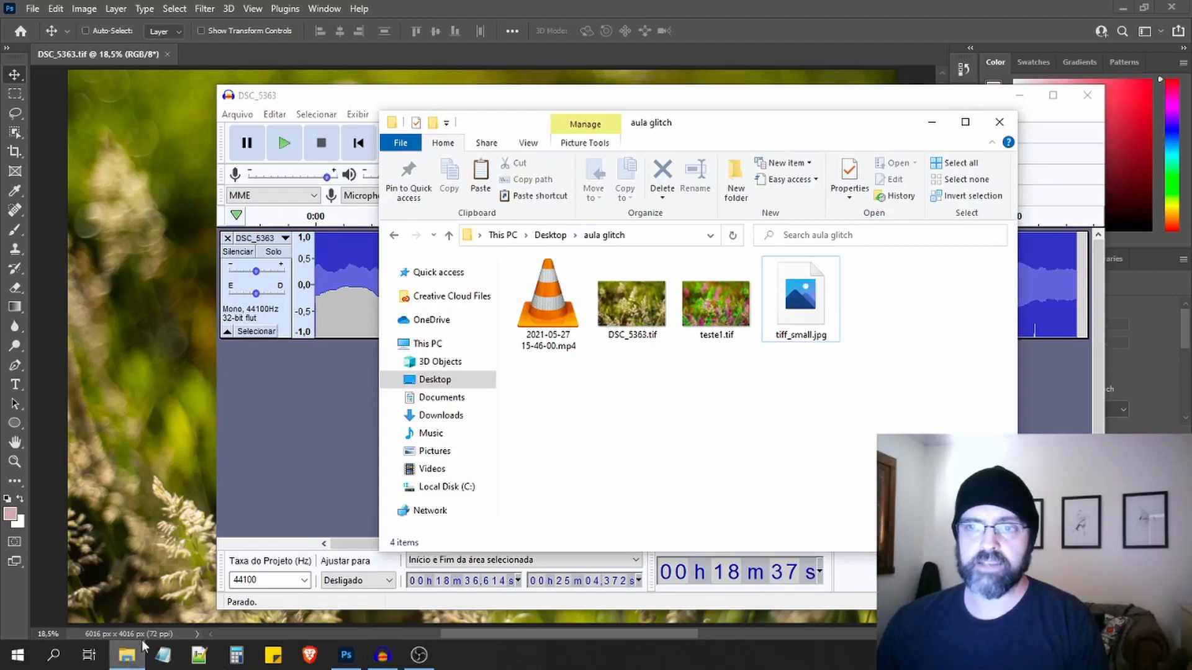
left_click(732, 306)
double_click(731, 307)
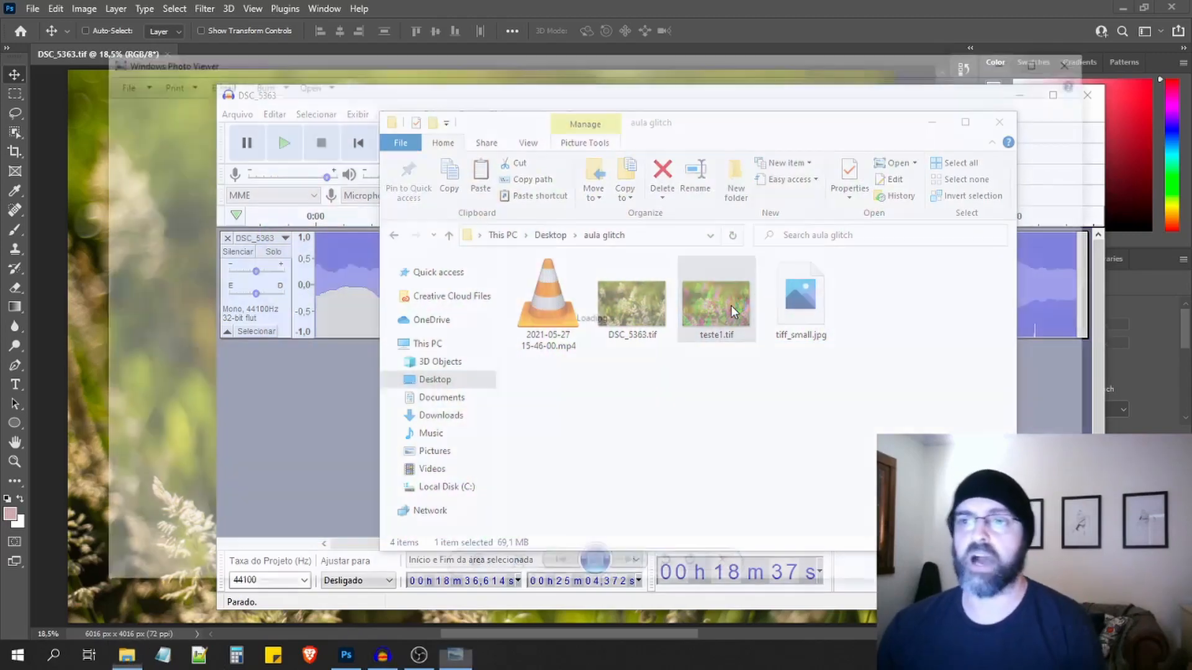